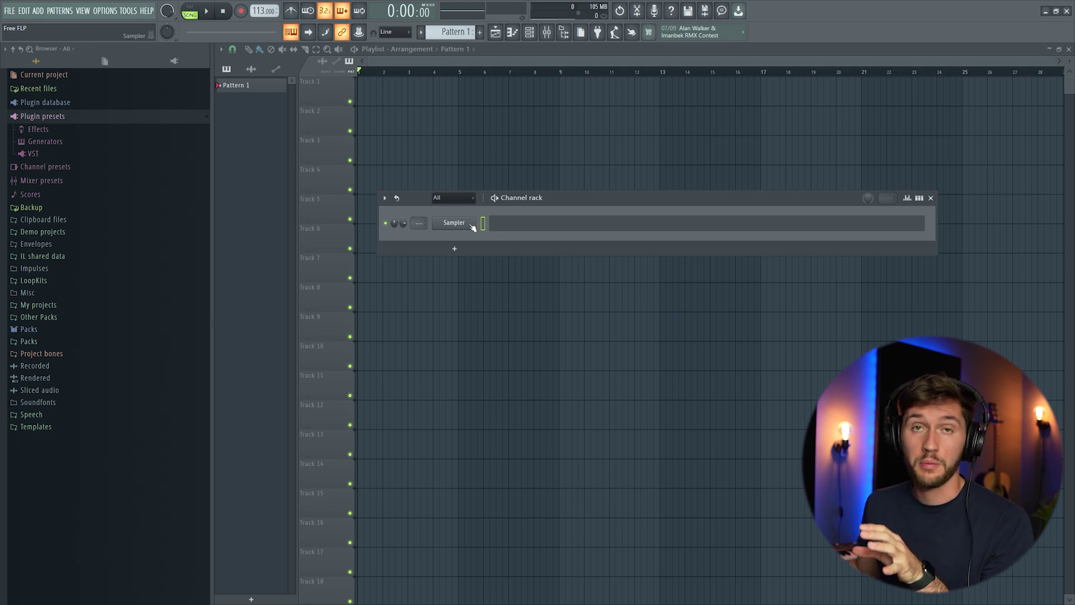
Replace the Sampler channel with Purity and load its Digi Time piano preset
right_click(472, 226)
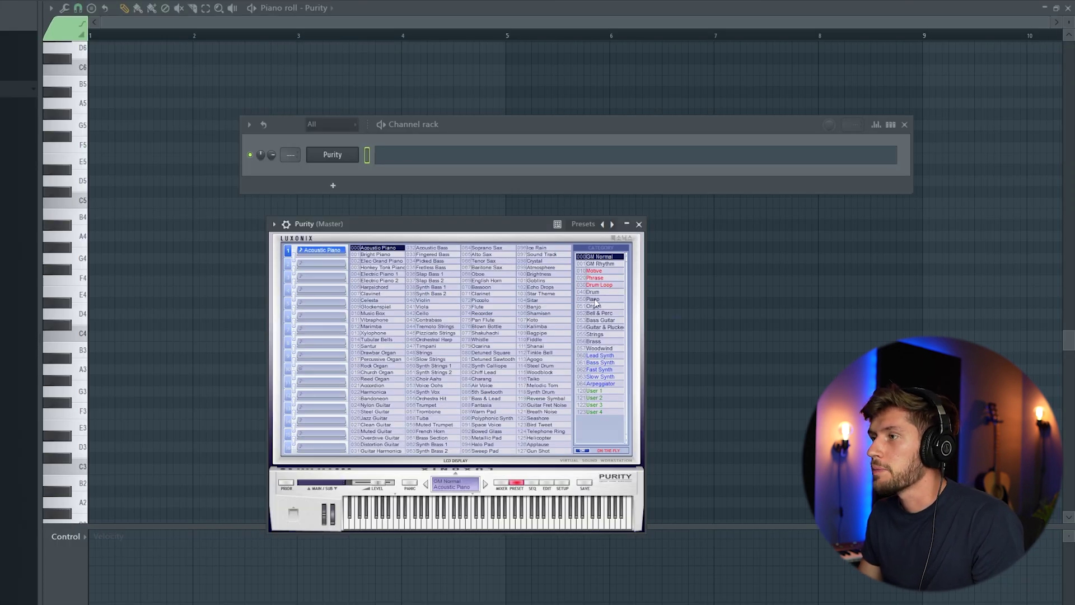
left_click(595, 300)
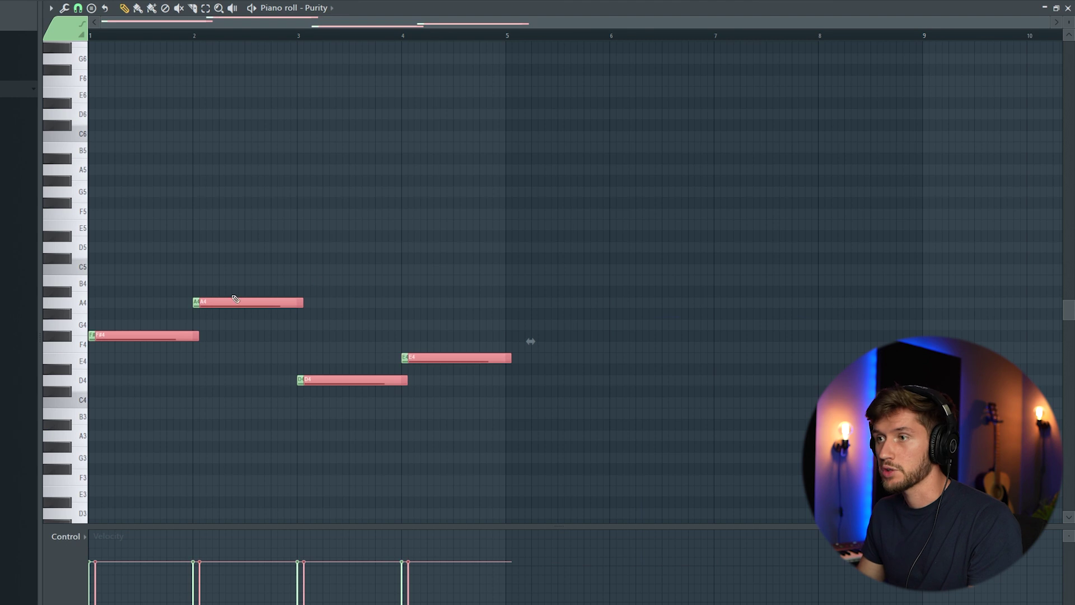
Copy the four notes an octave higher, add an A5 at bar 1, and audition the chords
left_click_drag(130, 339, 131, 206)
left_click(140, 169)
key("space")
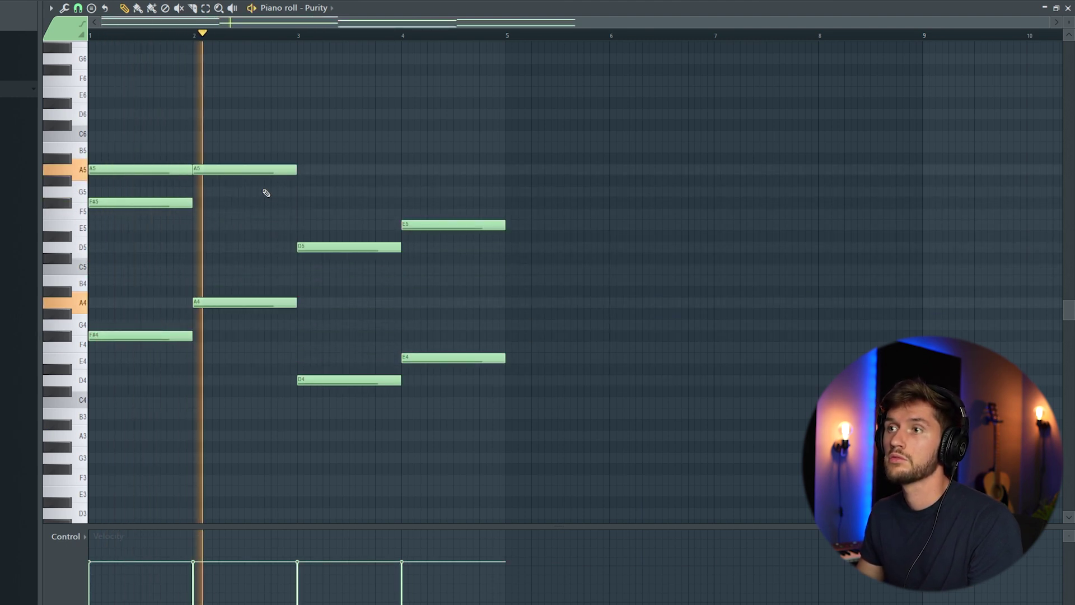
key("space")
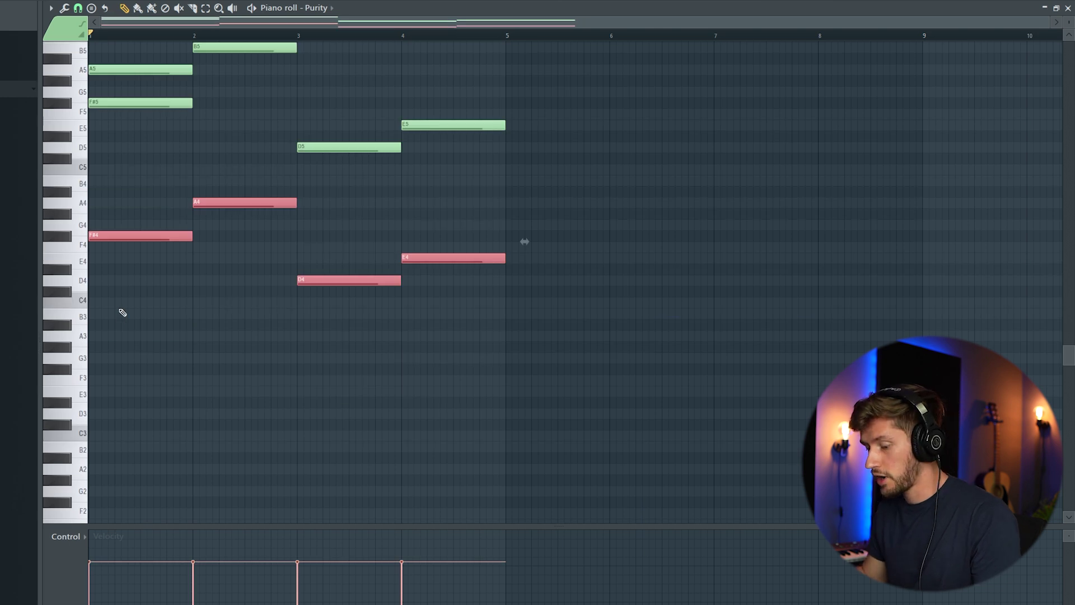
Drop the original notes an octave lower, move the bar 1 A5 to C#5, and add F#5 in bar 3
key("ctrl+Down")
scroll(124, 317, "up", 3)
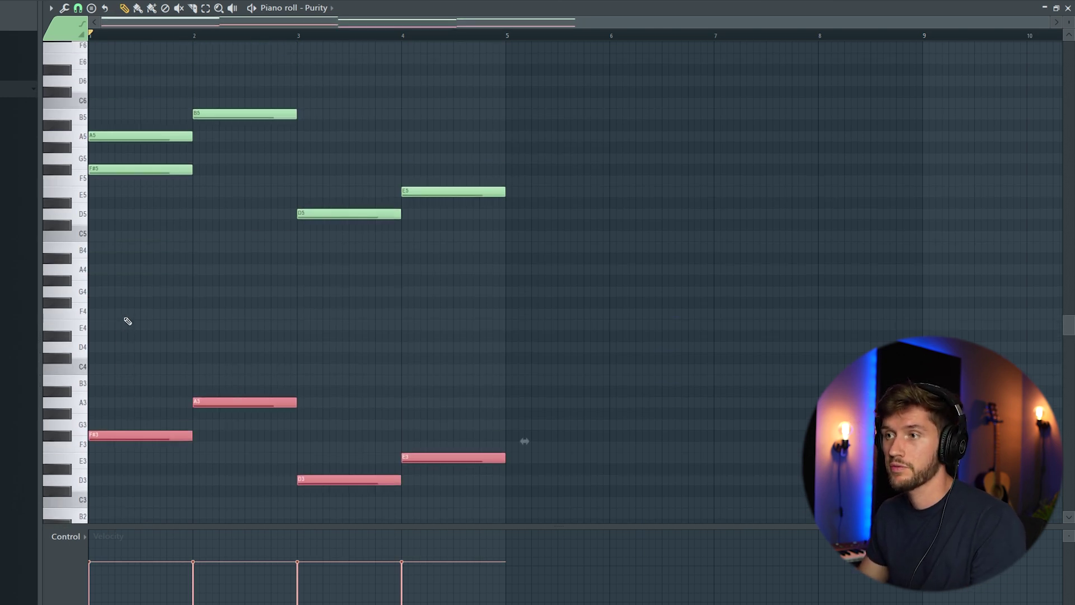
left_click_drag(107, 139, 82, 240)
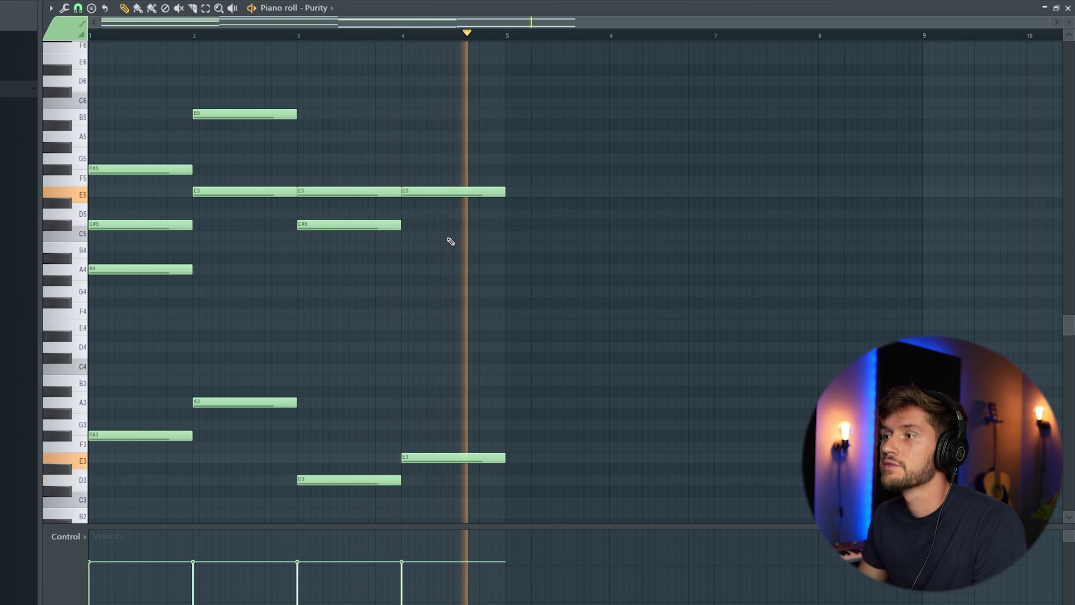
key("space")
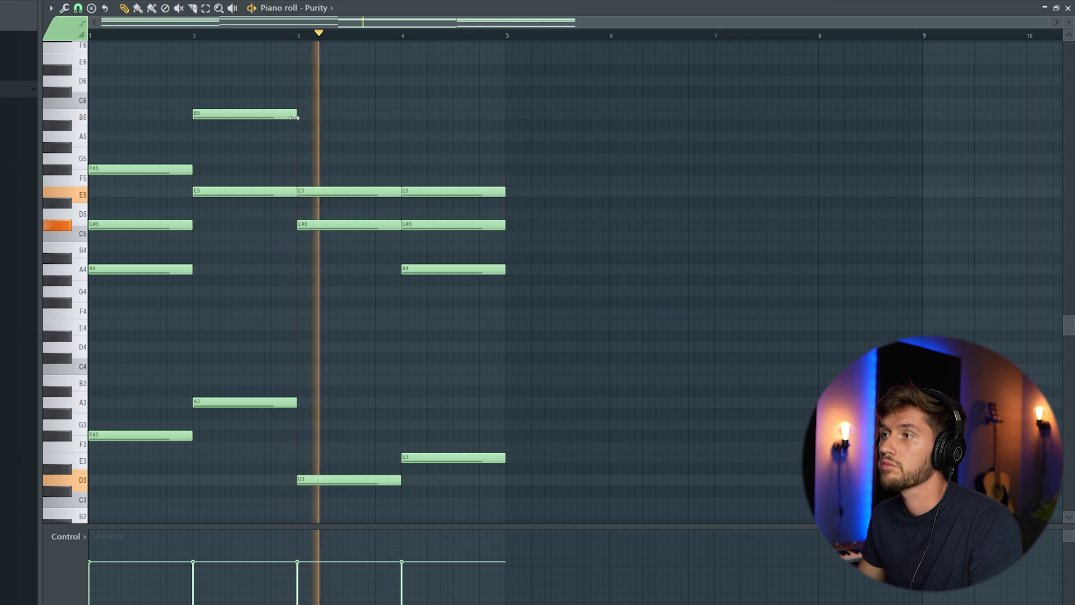
left_click(298, 169)
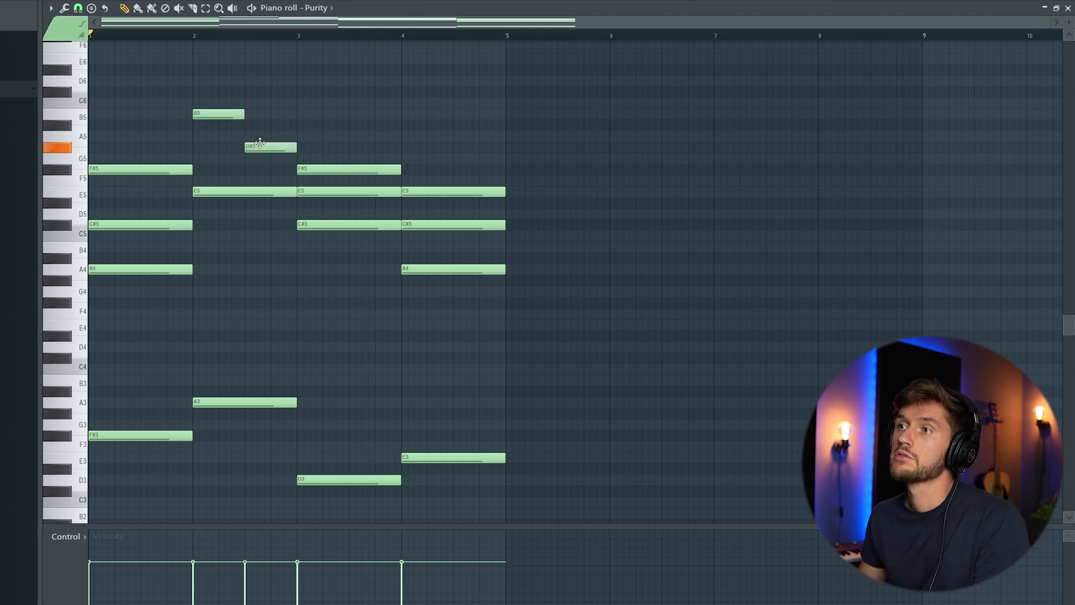
Play the chord progression from the start several times to review it
key("space")
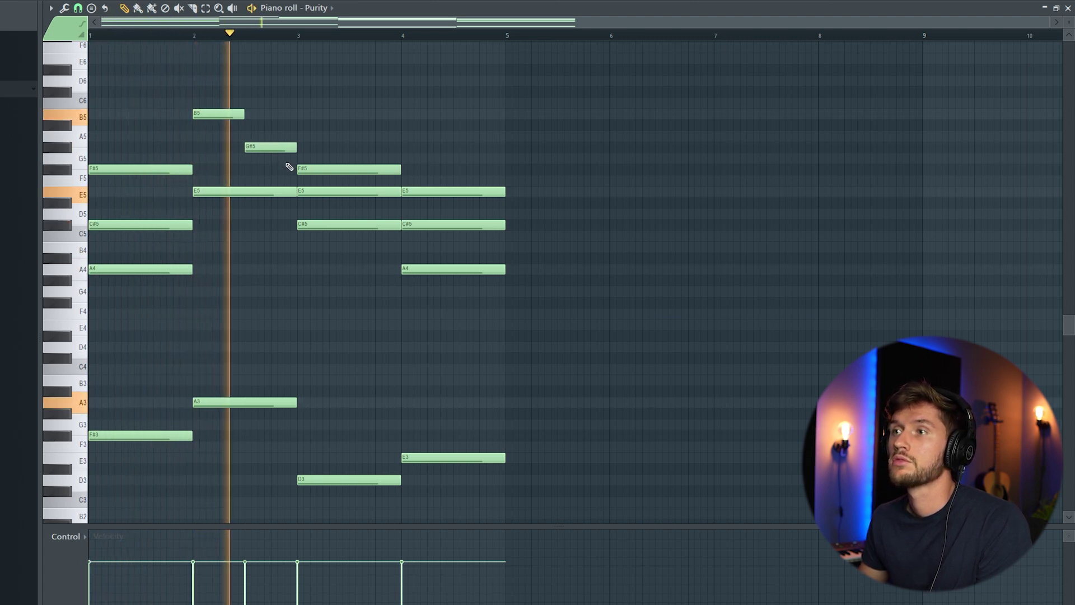
key("space")
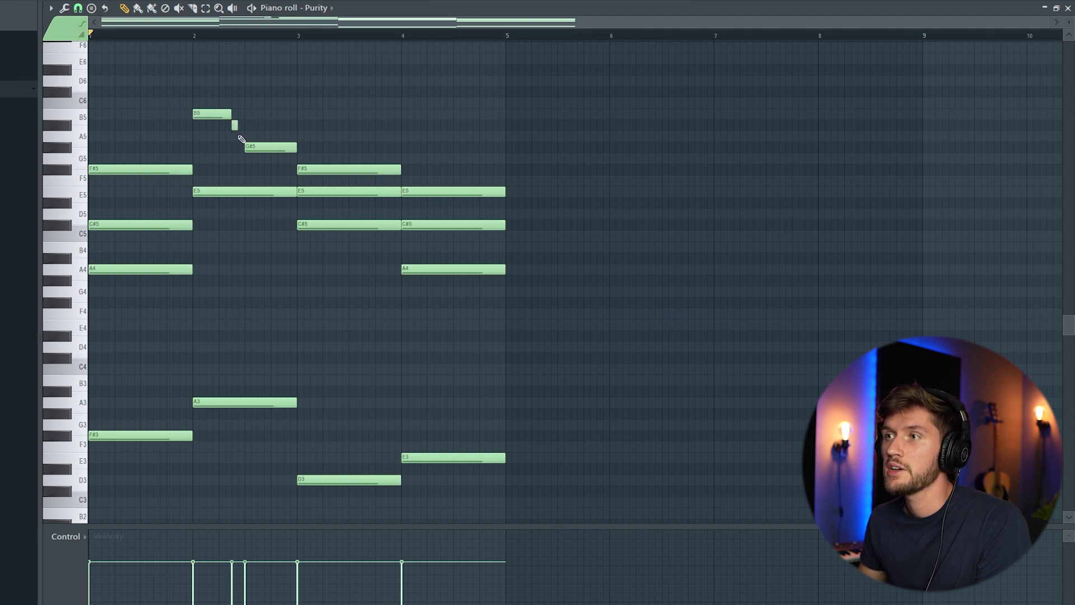
key("space")
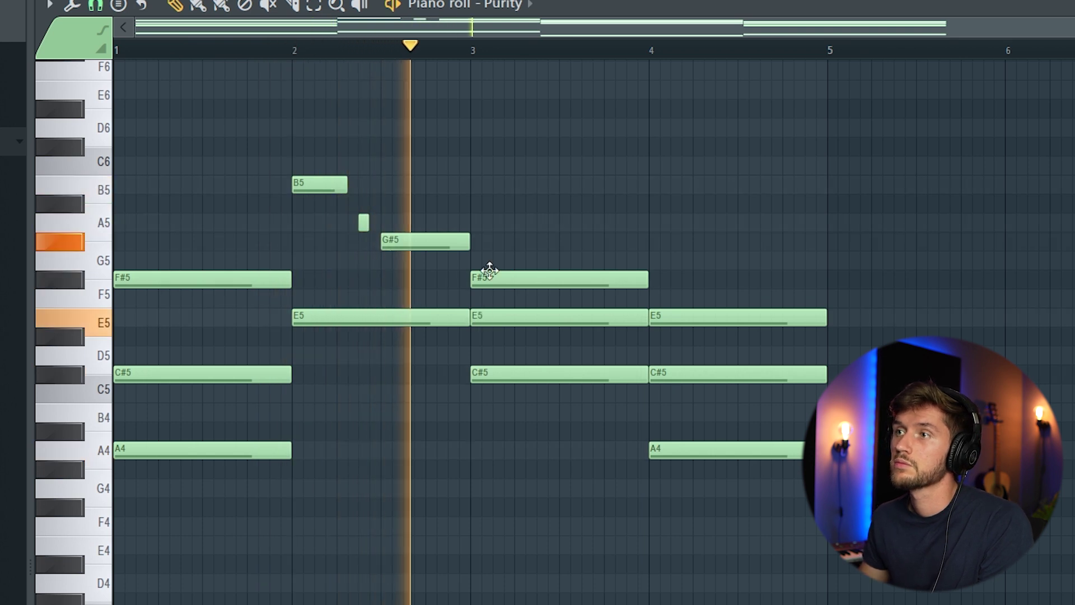
key("space")
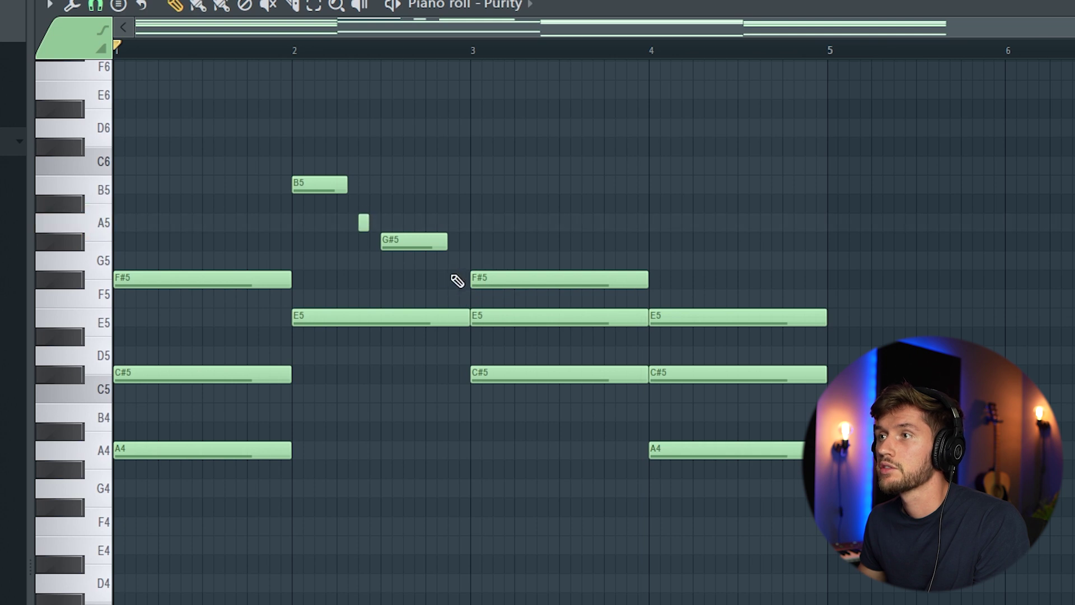
key("space")
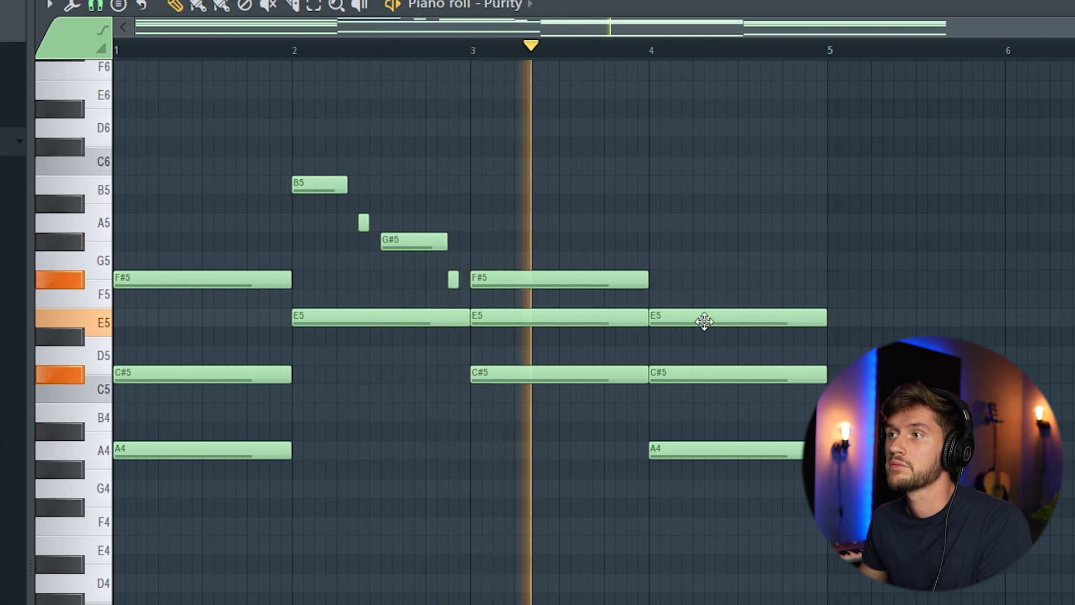
key("space")
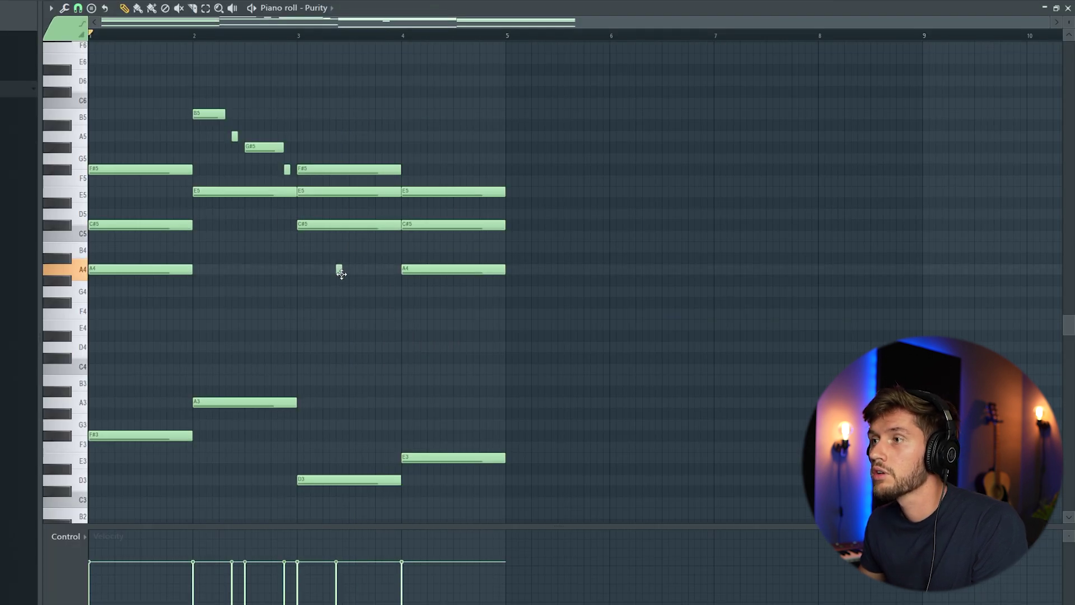
Rework bar 3 with a delayed A4, a shortened C#5, and a C#5 ending at bar 4
key("space")
left_click_drag(339, 272, 375, 270)
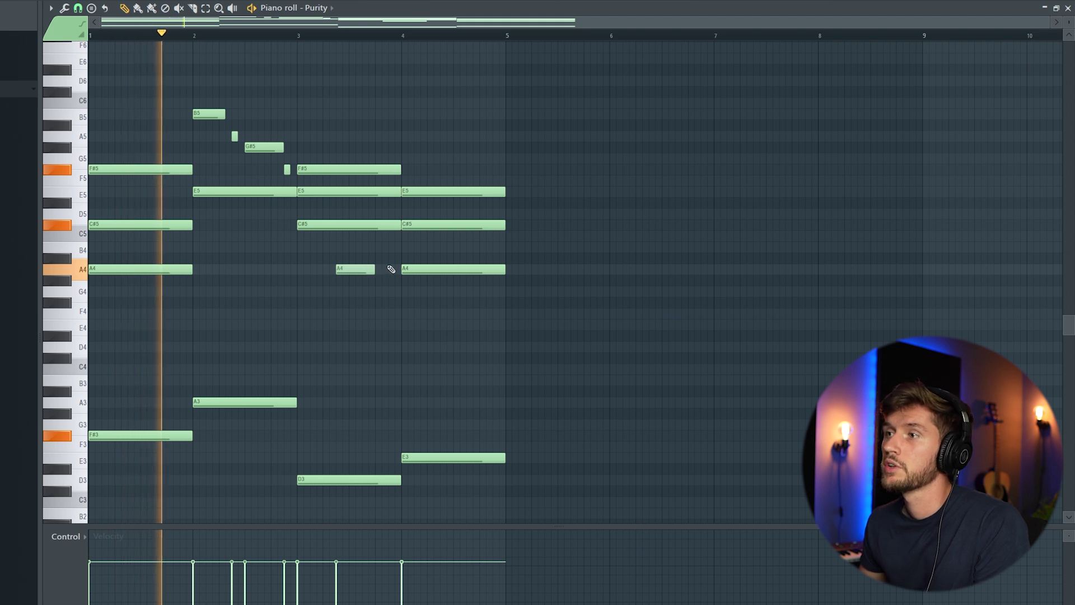
left_click_drag(400, 229, 376, 226)
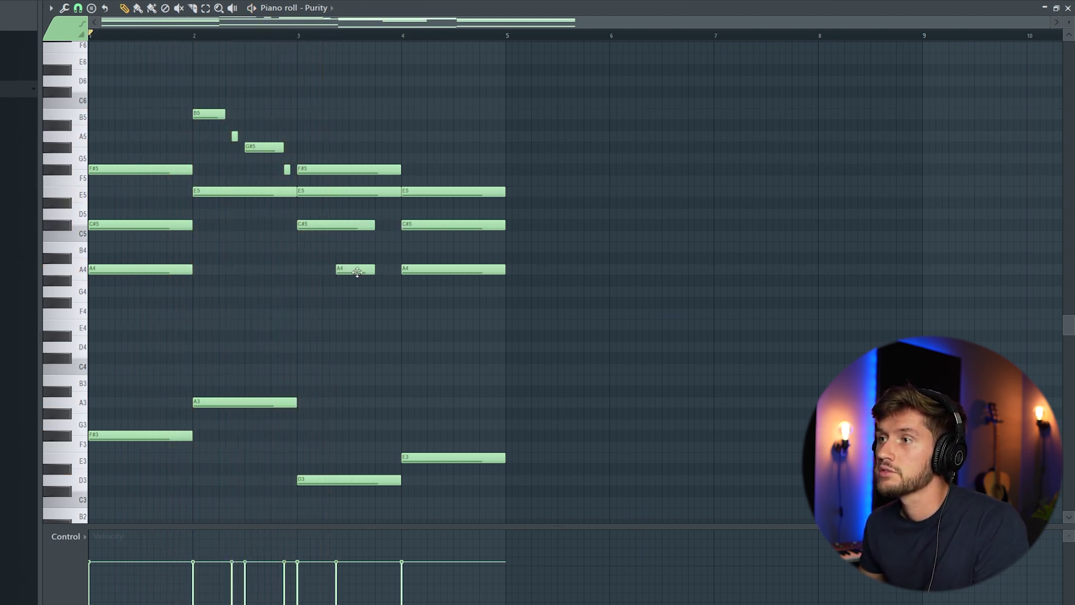
left_click_drag(348, 271, 372, 274)
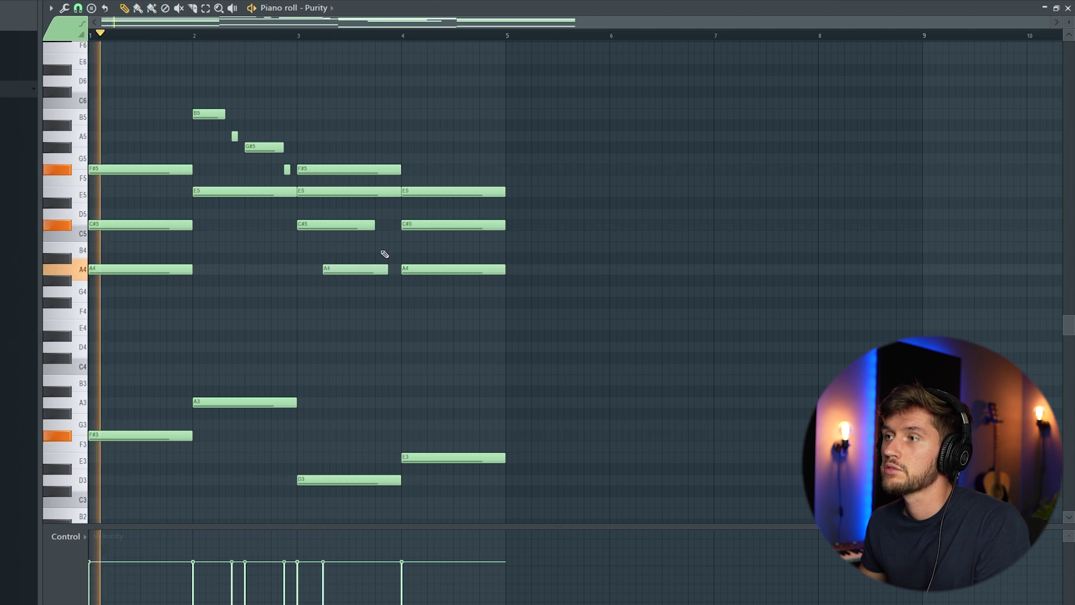
left_click(377, 213)
left_click_drag(439, 214, 386, 224)
left_click_drag(388, 270, 375, 273)
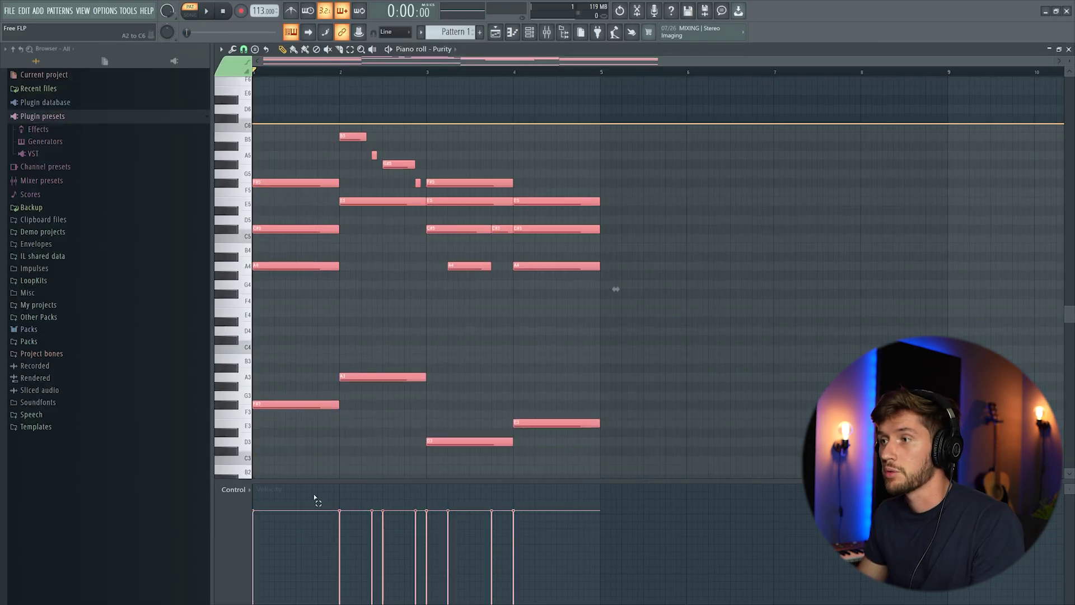
Duplicate all the chord notes into bars 5–8 and deselect the copy
scroll(375, 413, "down", 3)
left_click_drag(446, 76, 811, 80)
key("ctrl+b")
scroll(474, 99, "left", 8)
scroll(560, 156, "up", 3)
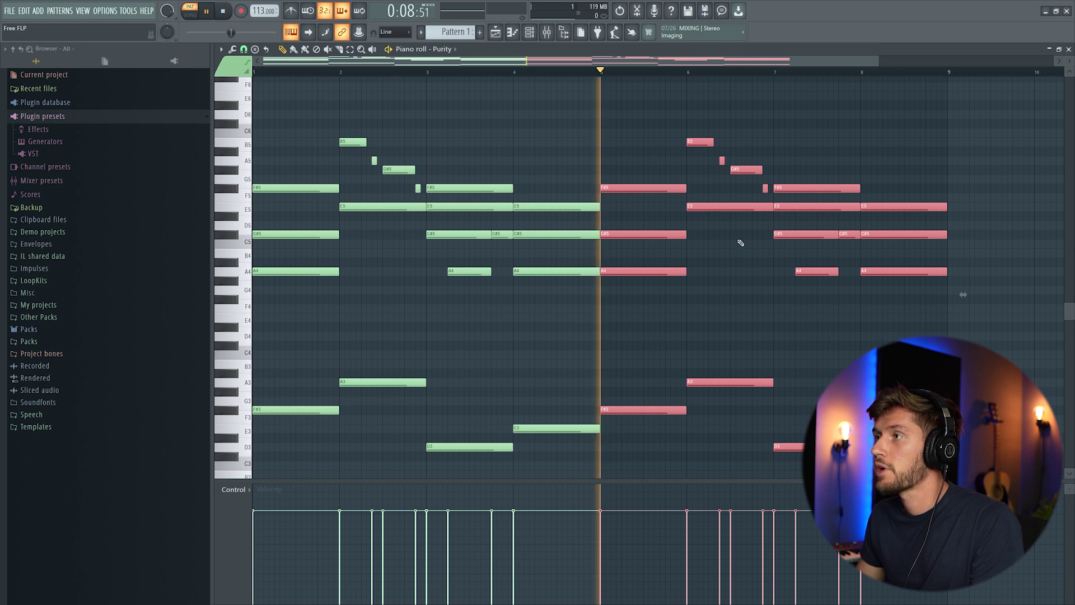
key("ctrl+d")
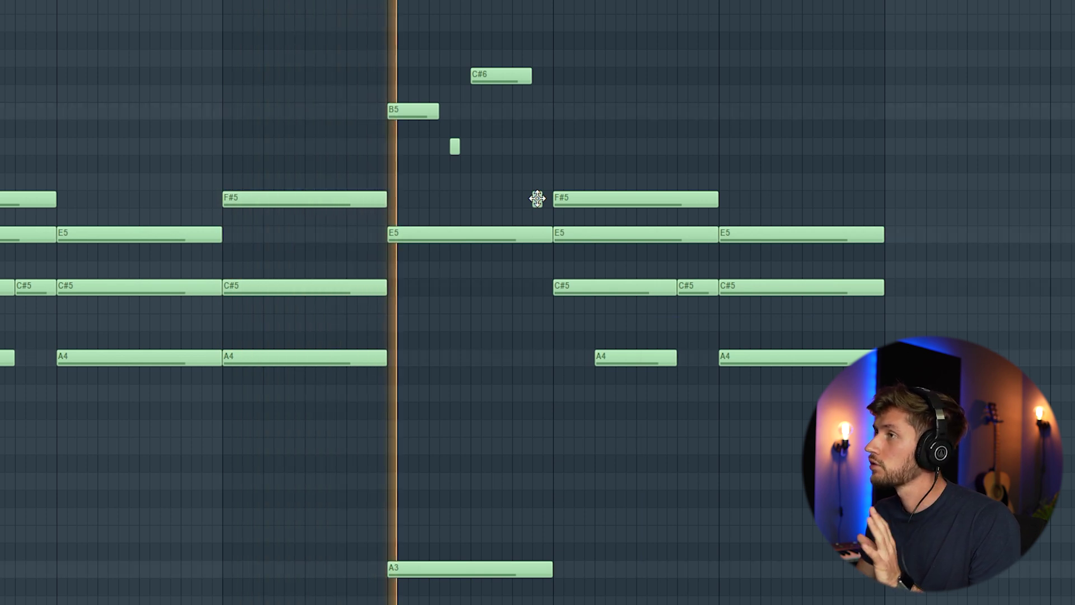
key("space")
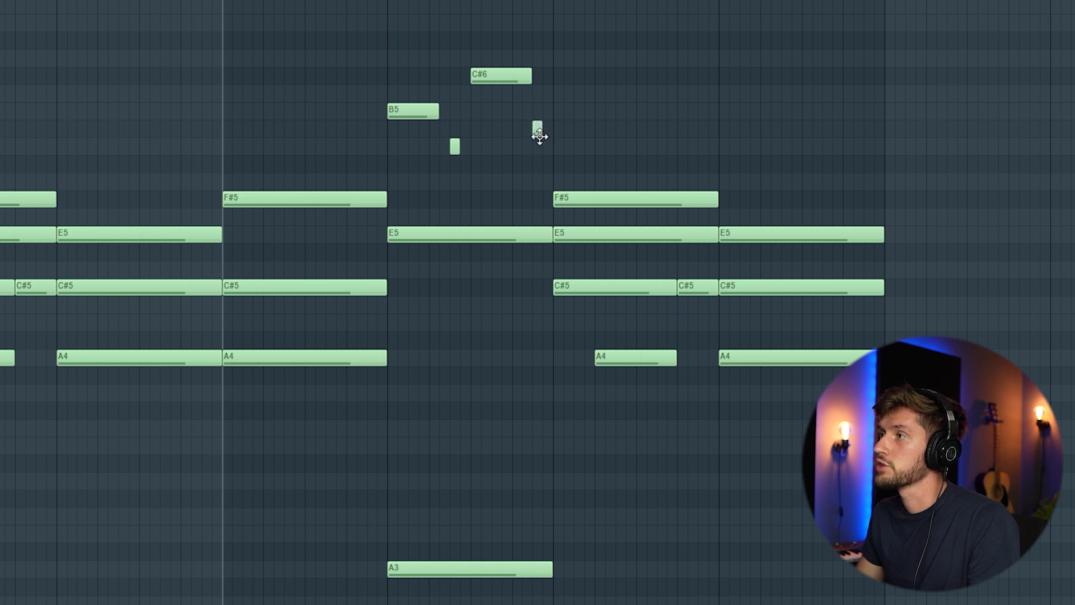
Move the short passing note in bar 6 up to B5
left_click_drag(539, 164, 538, 125)
key("space")
key("space")
left_click_drag(536, 115, 535, 153)
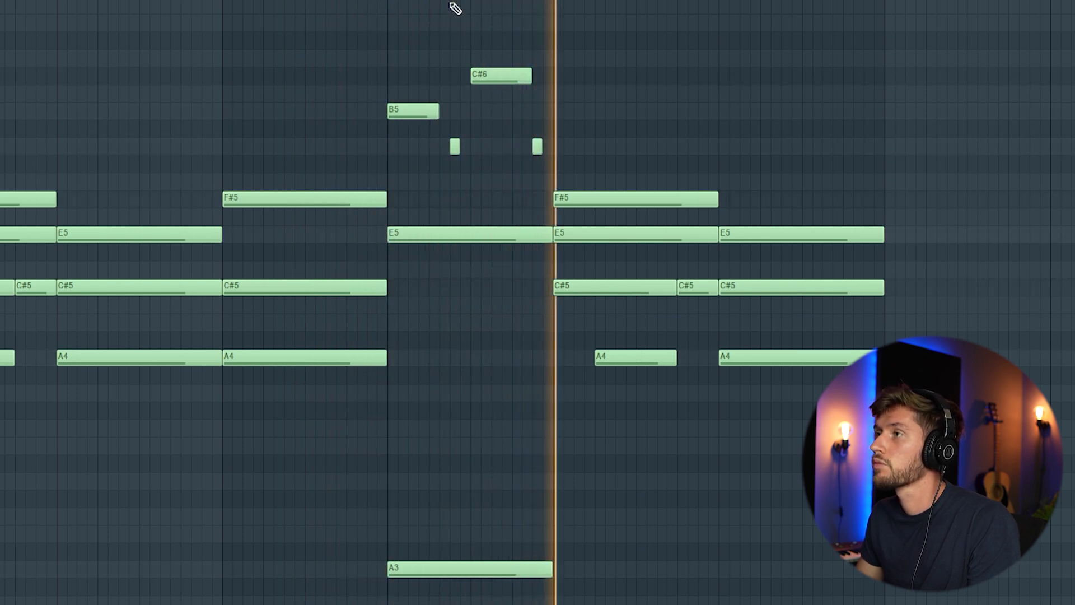
key("space")
left_click_drag(536, 145, 537, 112)
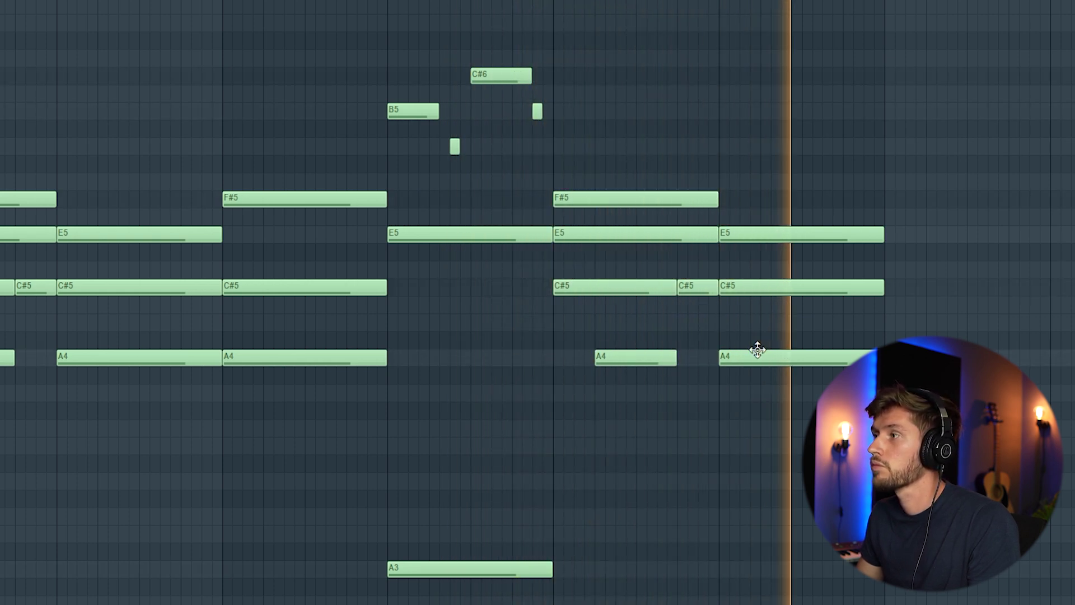
key("space")
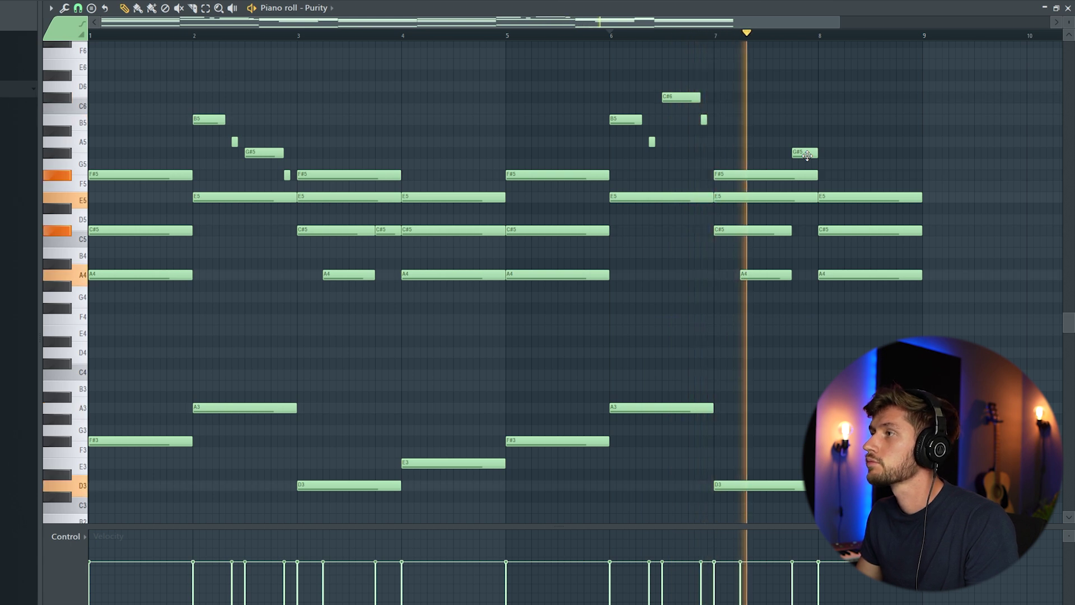
Raise the G#5 note near bar 8 to A5 and play from bar 6 to check
left_click_drag(799, 155, 799, 142)
key("space")
left_click(651, 142)
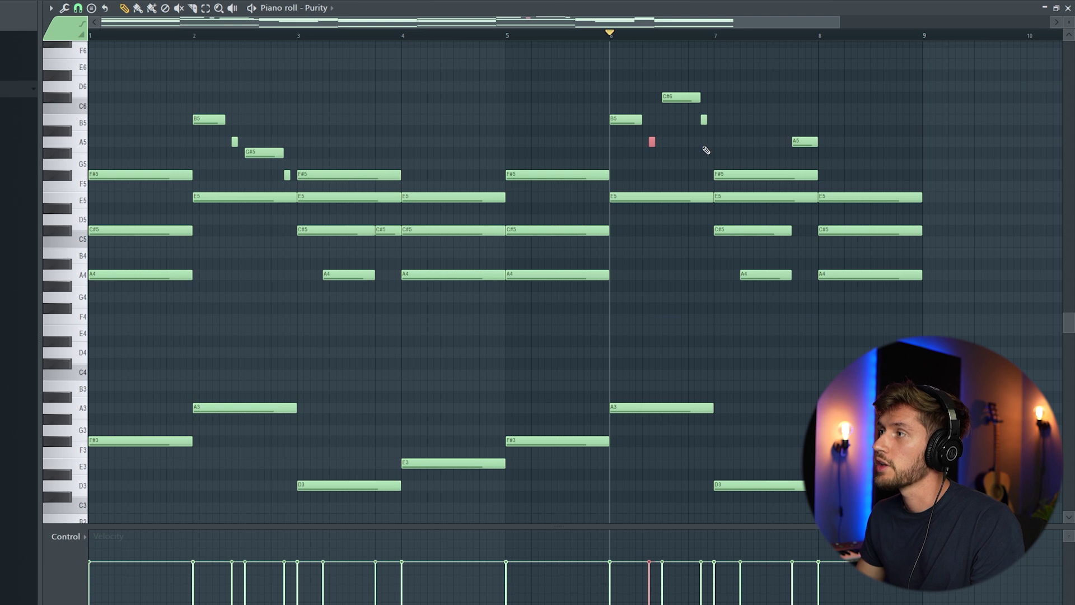
key("space")
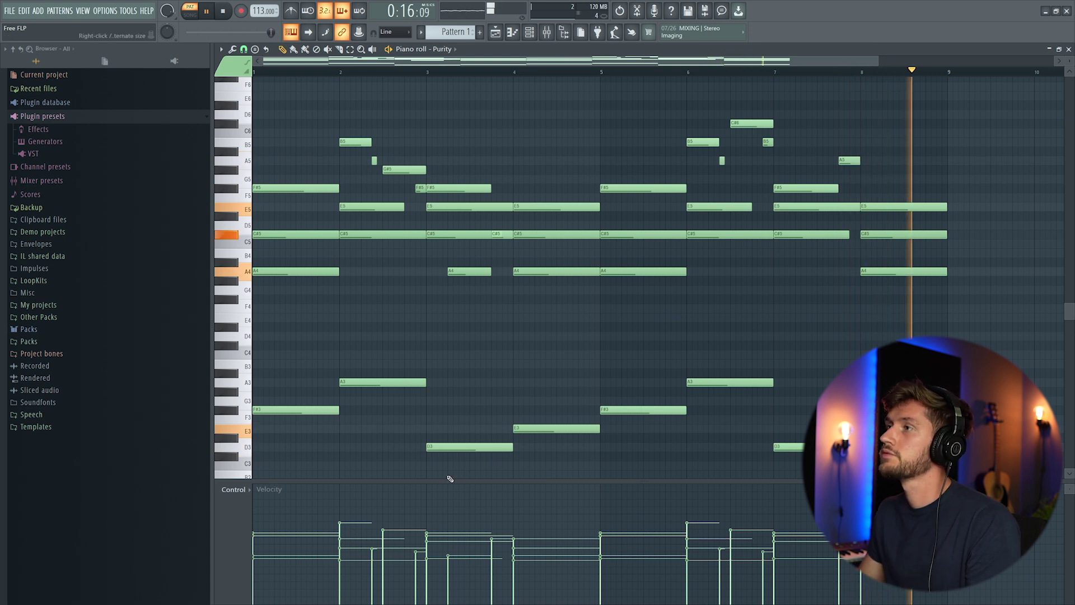
Insert a second Purity channel and load its Woodwind 015 Panflute preset
key("space")
left_click(529, 32)
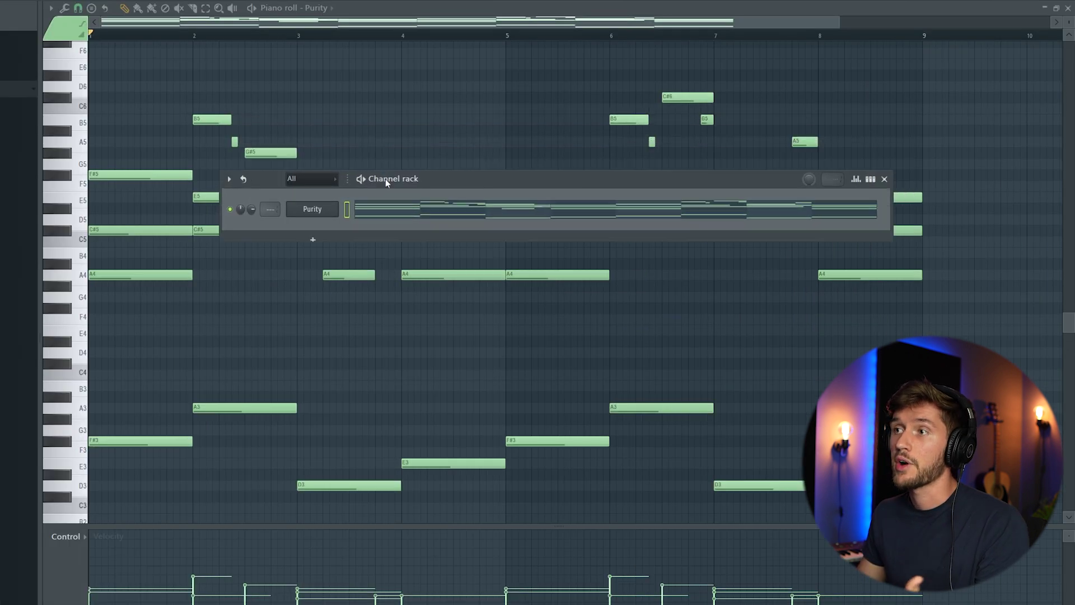
right_click(438, 294)
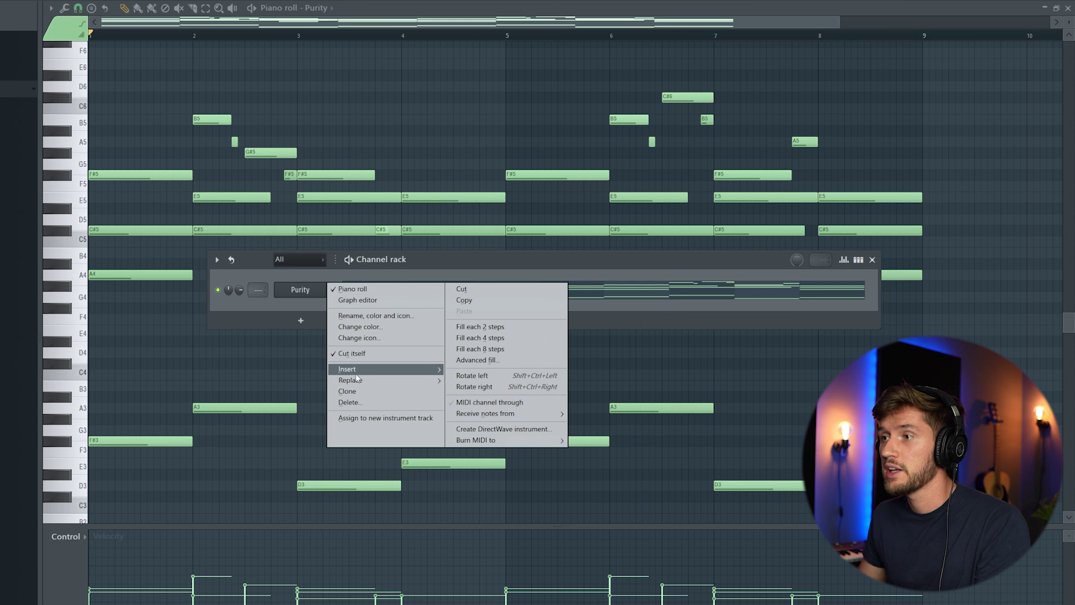
mouse_move(354, 372)
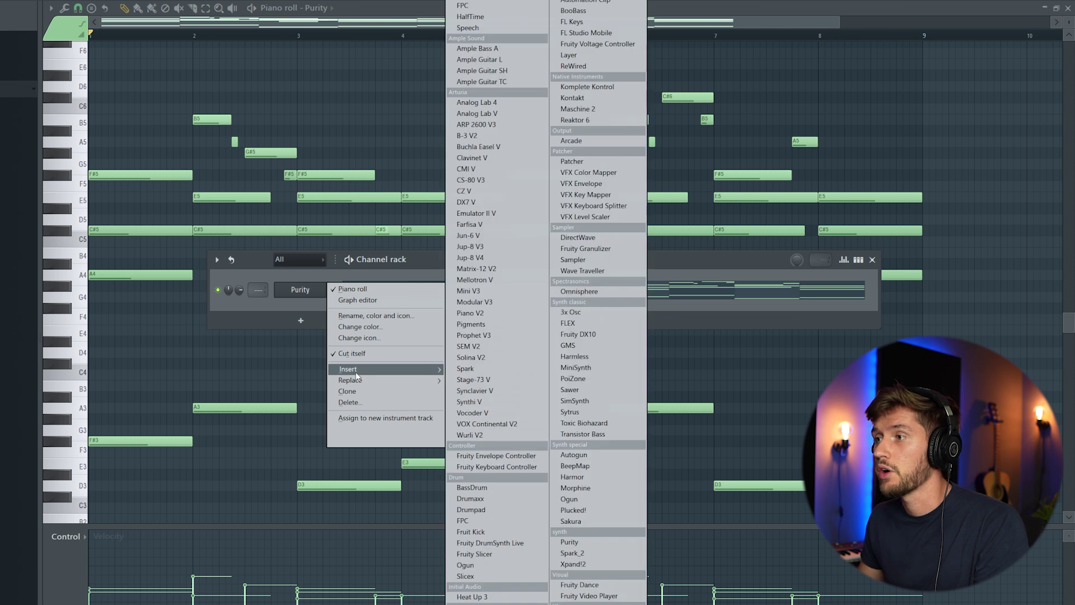
left_click(576, 541)
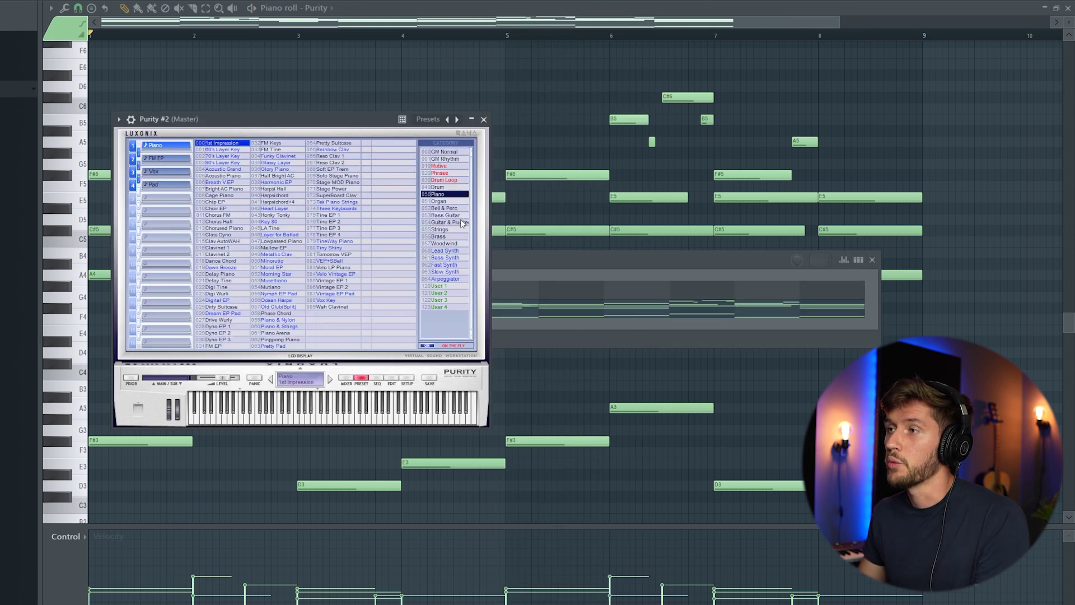
left_click(445, 244)
left_click(219, 241)
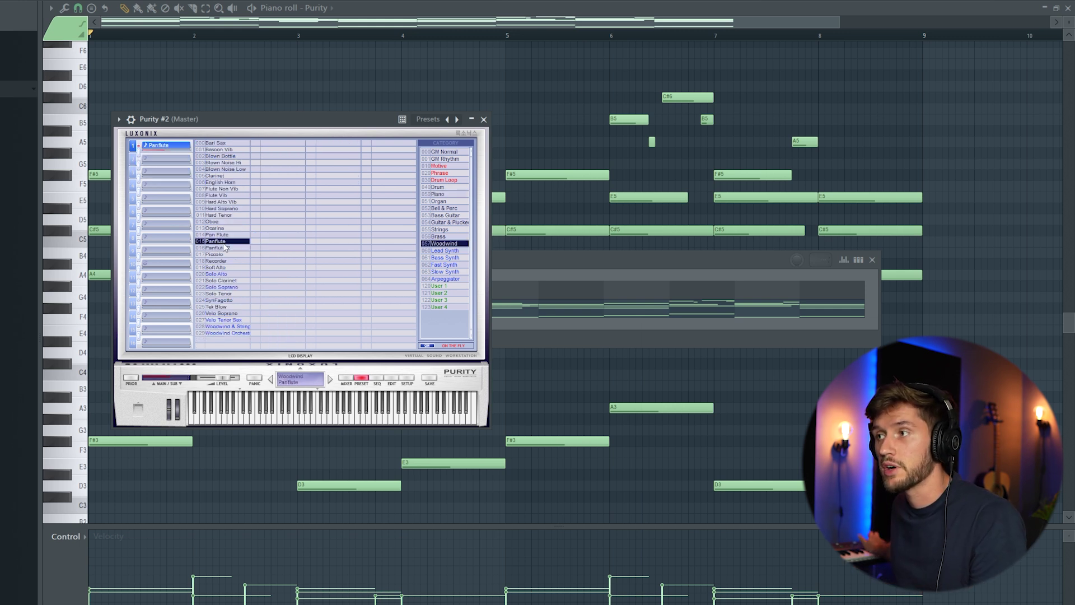
left_click(75, 476)
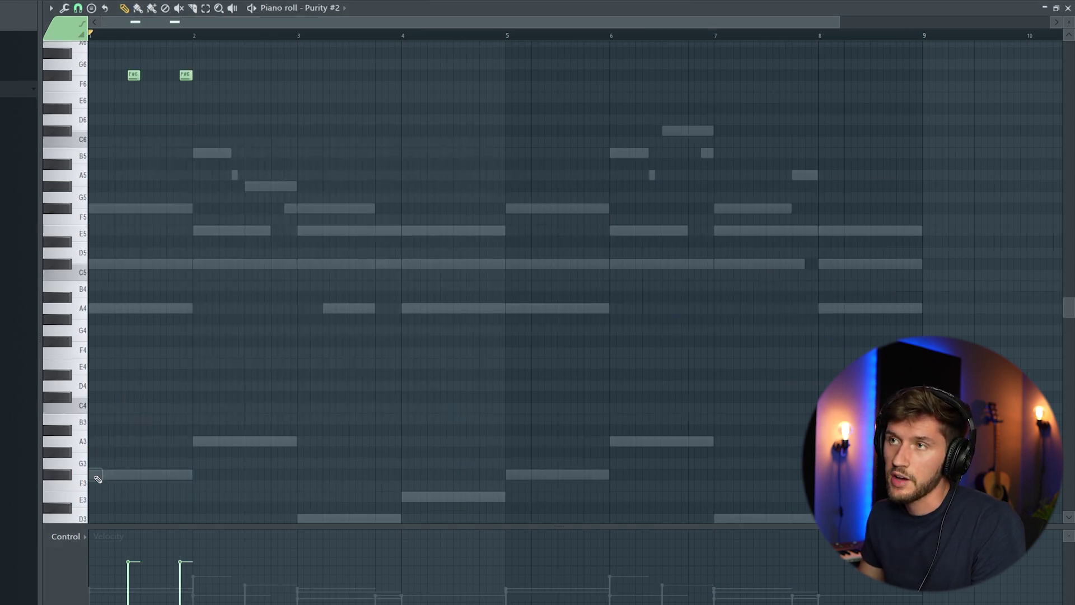
Add a short E6 note after the two F#6 notes in the Panflute line
scroll(165, 216, "up", 3)
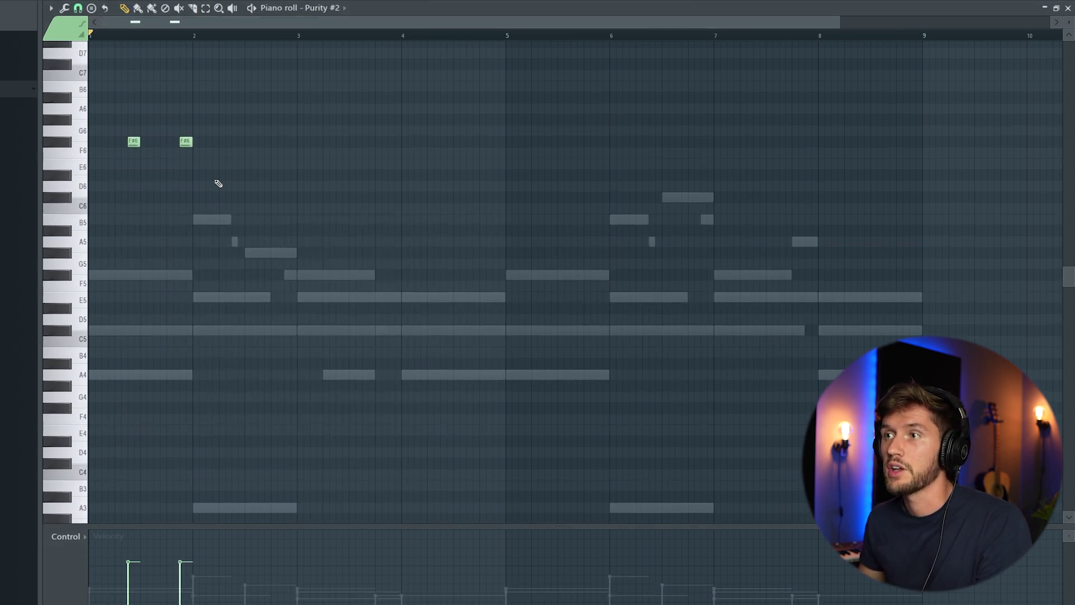
scroll(201, 298, "down", 6)
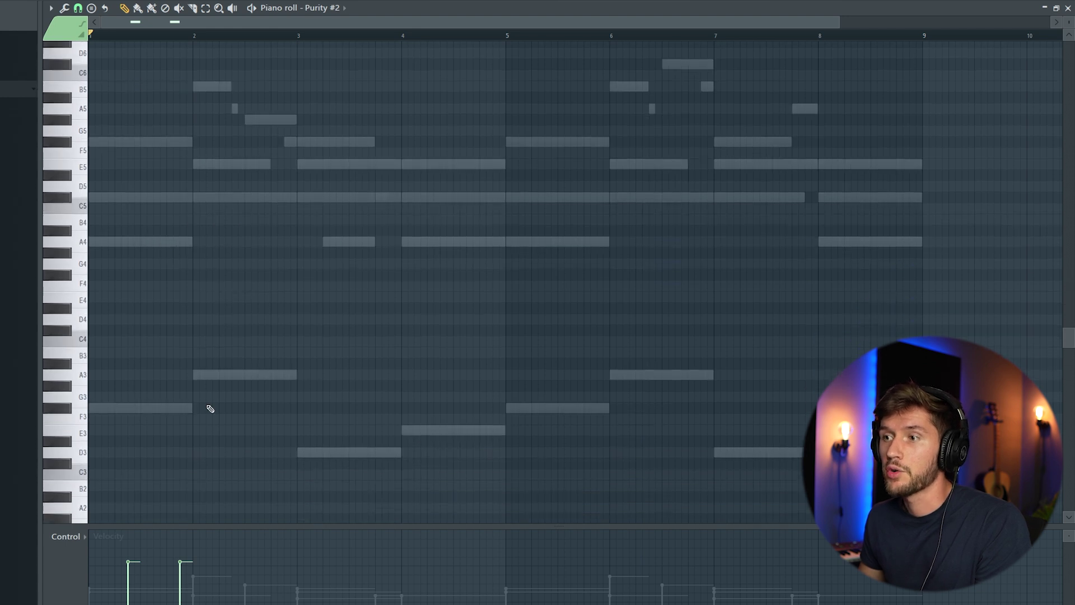
scroll(193, 218, "up", 2)
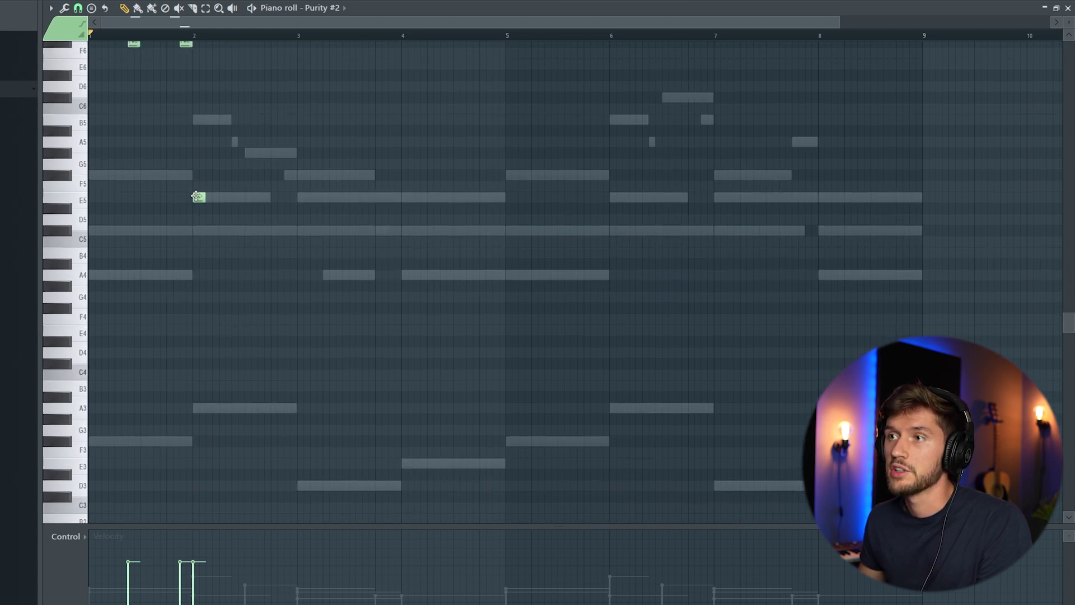
scroll(213, 204, "up", 2)
left_click(198, 99)
key("space")
scroll(235, 163, "up", 4)
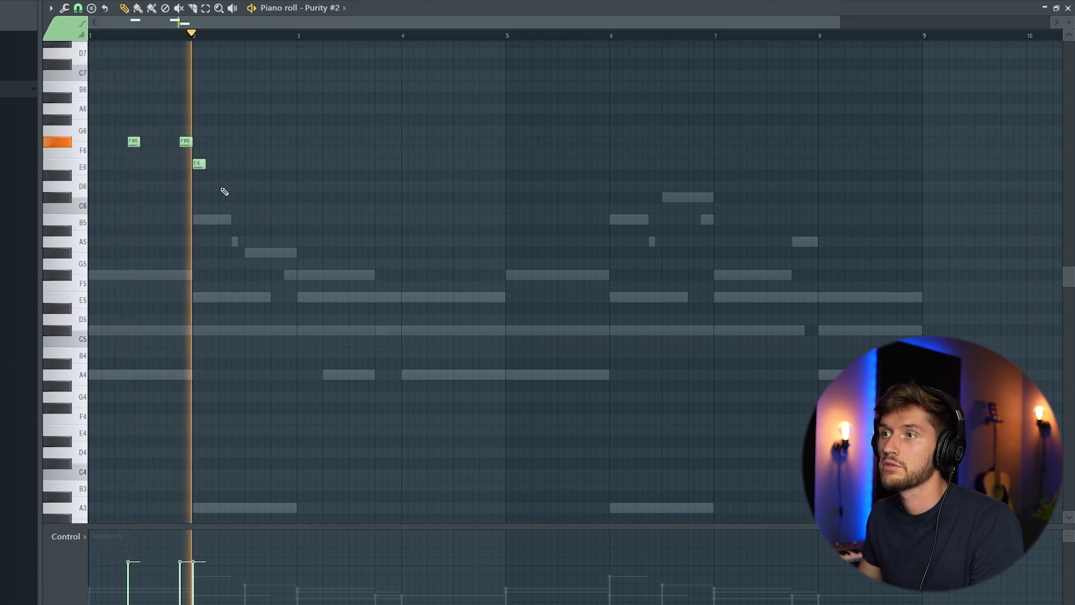
Copy the three-note F#6–F#6–E6 figure into bar 3 and play the pattern
key("ctrl+a")
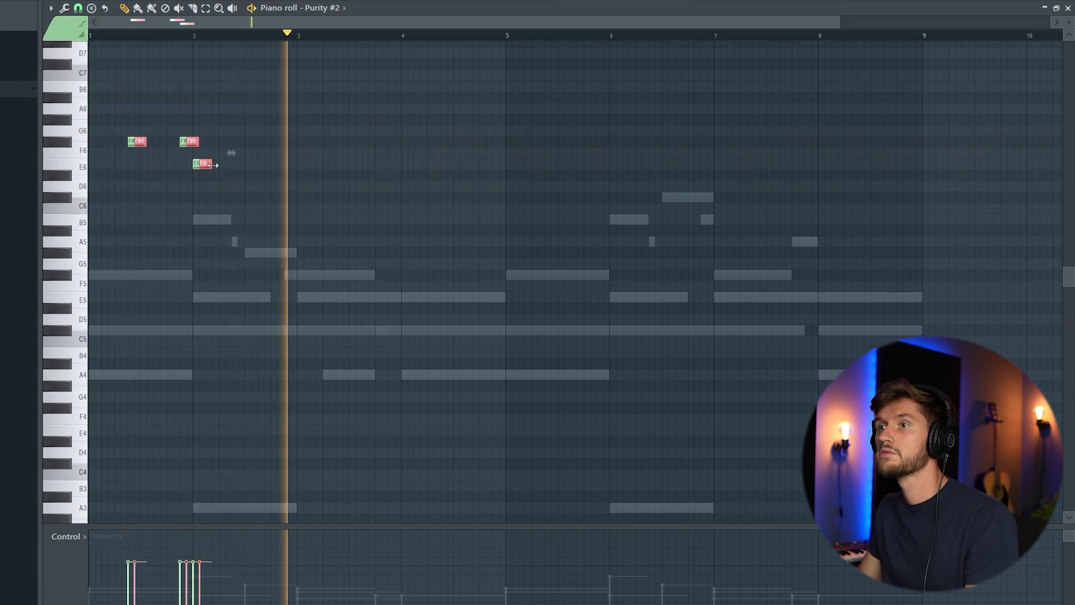
key("space")
left_click_drag(132, 141, 139, 144)
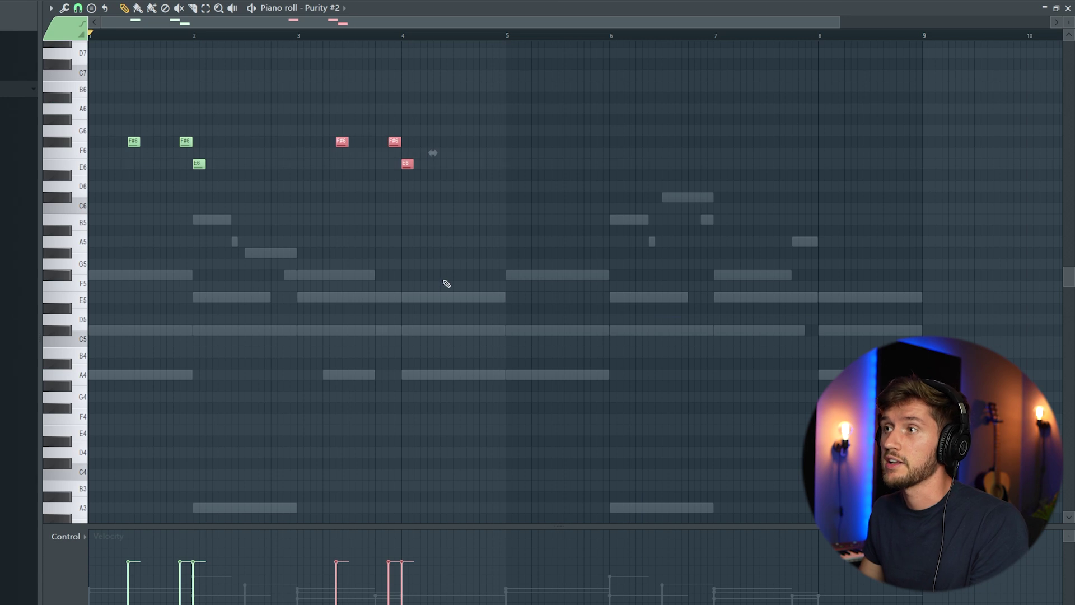
key("space")
Rename the Purity #2 channel to Flute
key("F6")
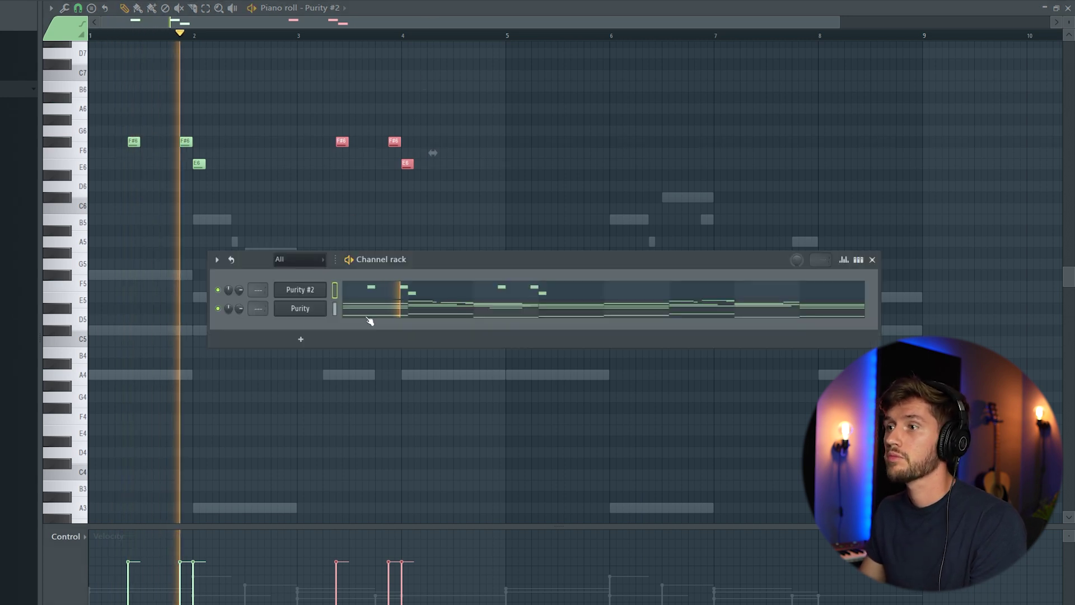
right_click(324, 287)
left_click(350, 307)
type("F")
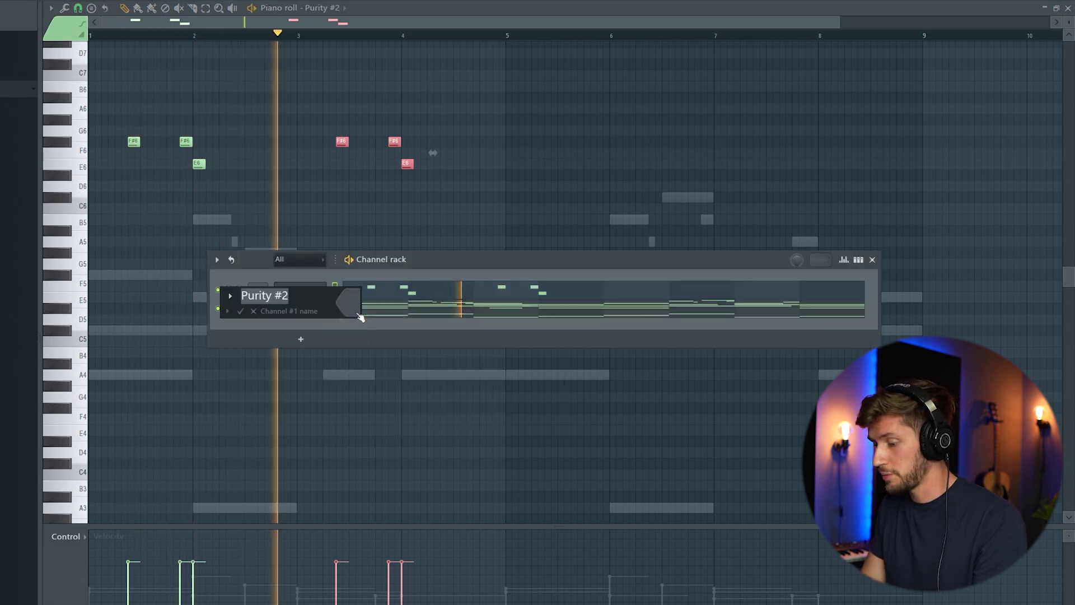
type("lute")
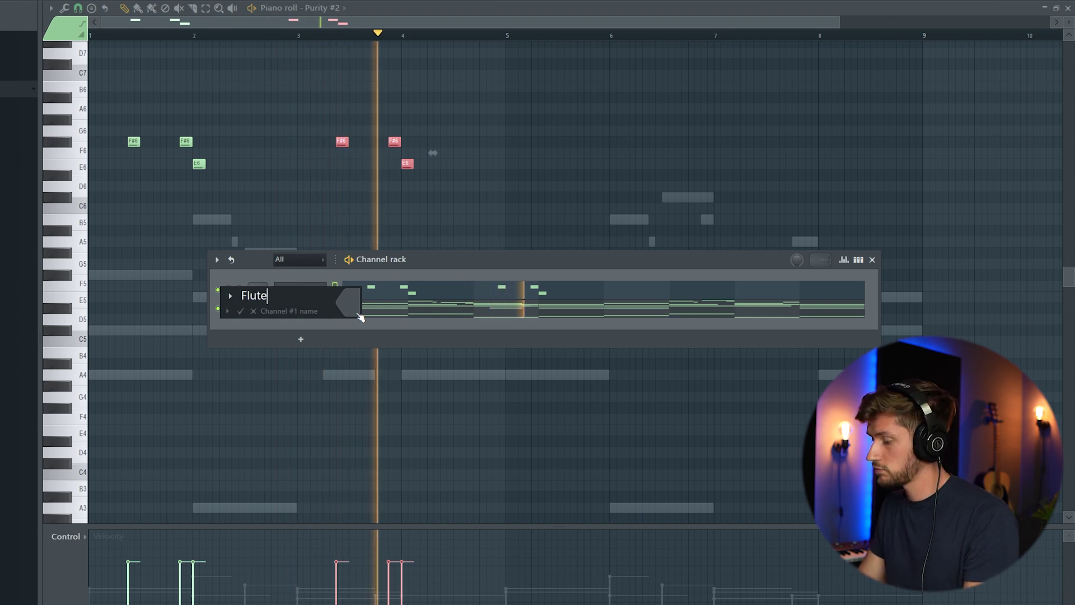
key("Return")
Duplicate the flute figure so it repeats starting at bar 5
key("F6")
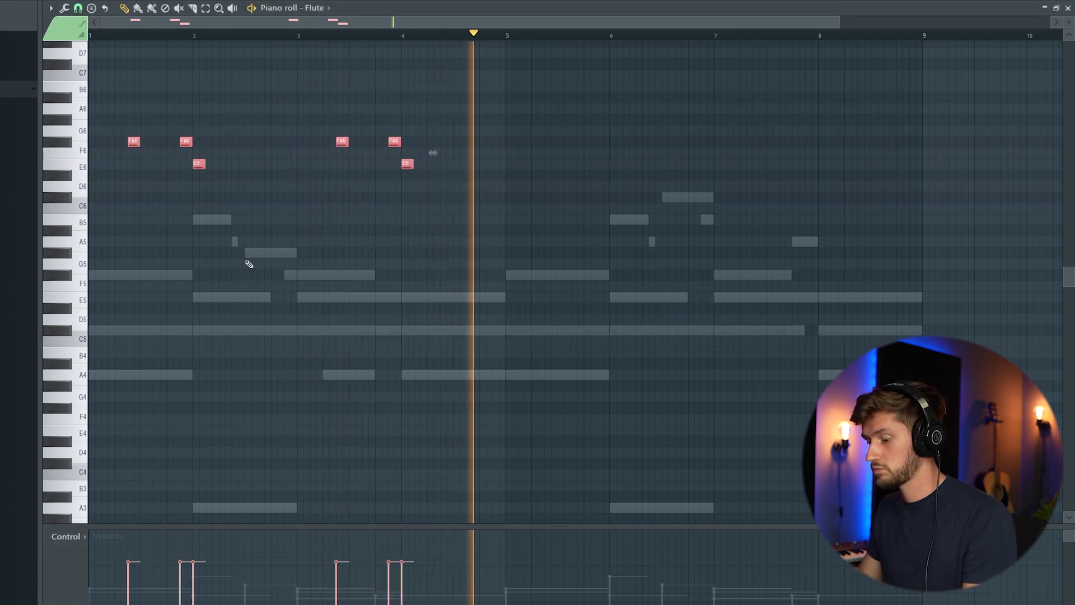
key("ctrl+b")
left_click_drag(417, 141, 544, 137)
Rename the Purity channel to Purity Chord
key("F6")
right_click(325, 308)
left_click(369, 334)
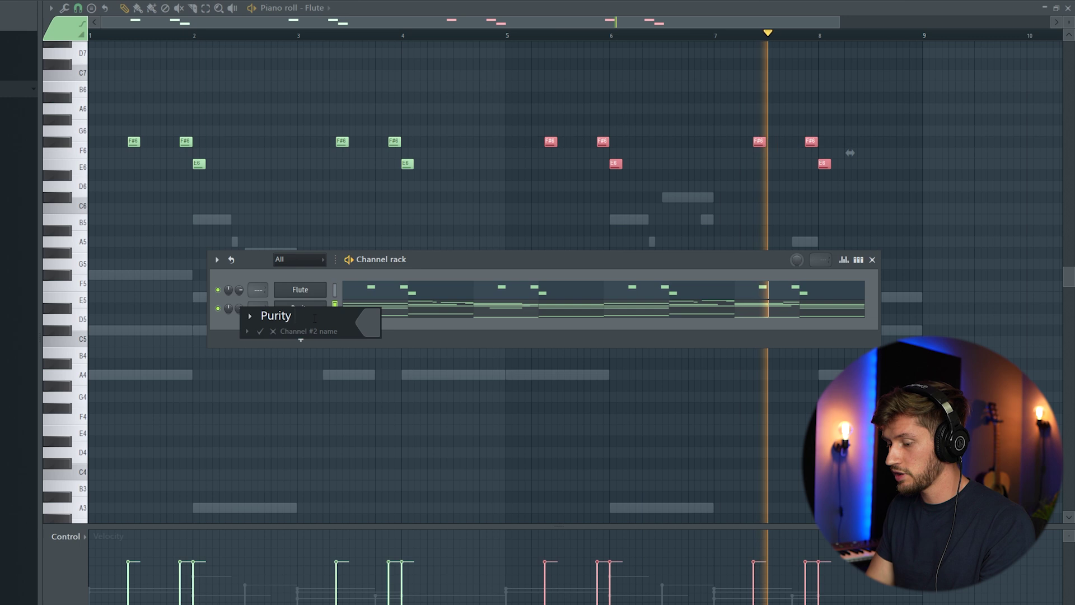
type("Chord")
key("Return")
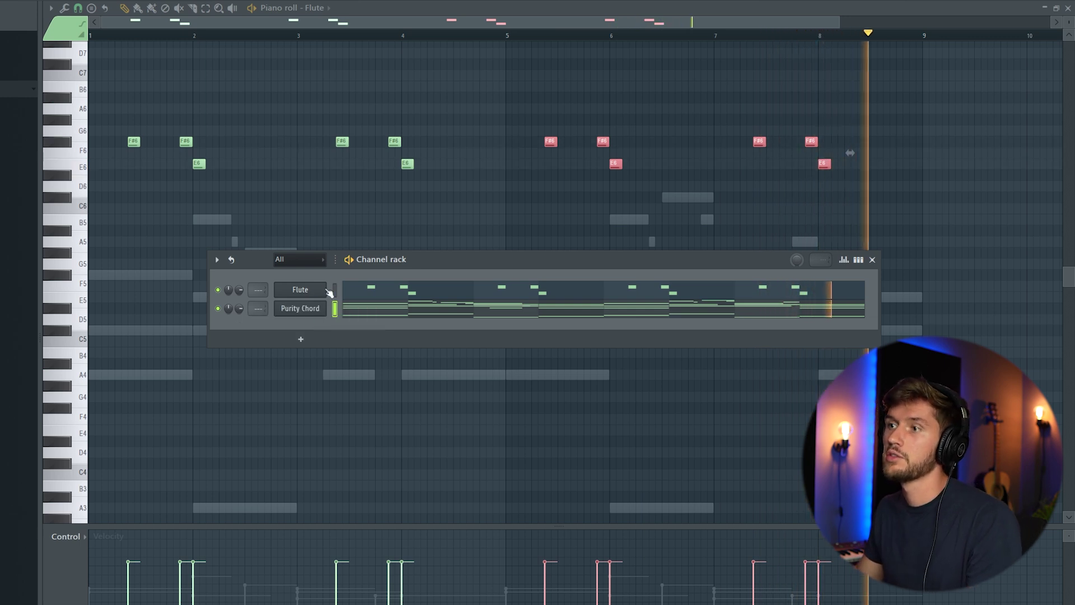
Route the Flute and Purity Chord channels to mixer inserts 20 and 21
key("F9")
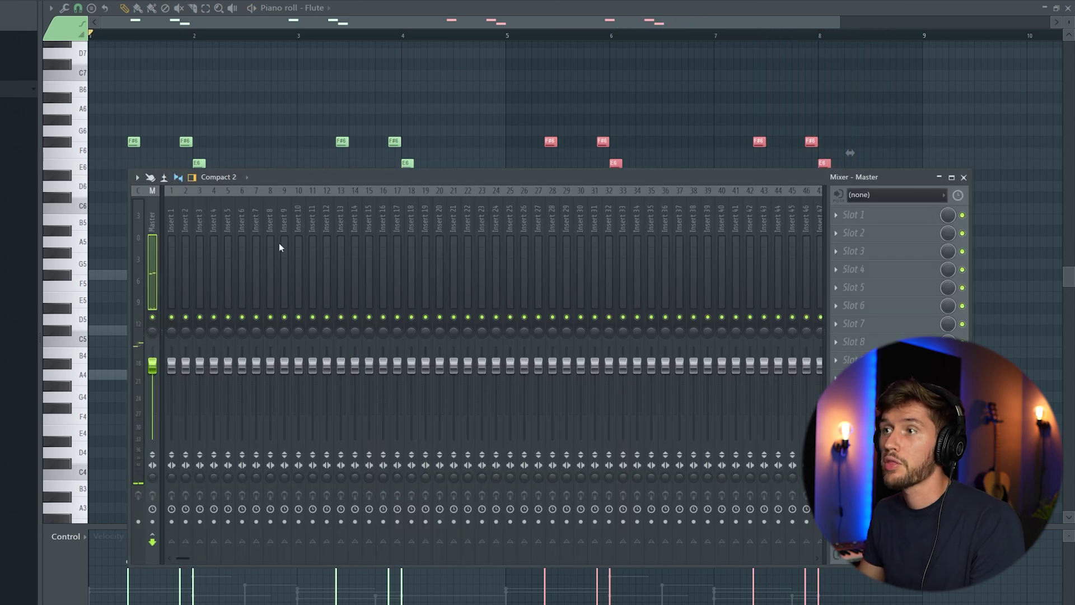
right_click(440, 218)
mouse_move(488, 312)
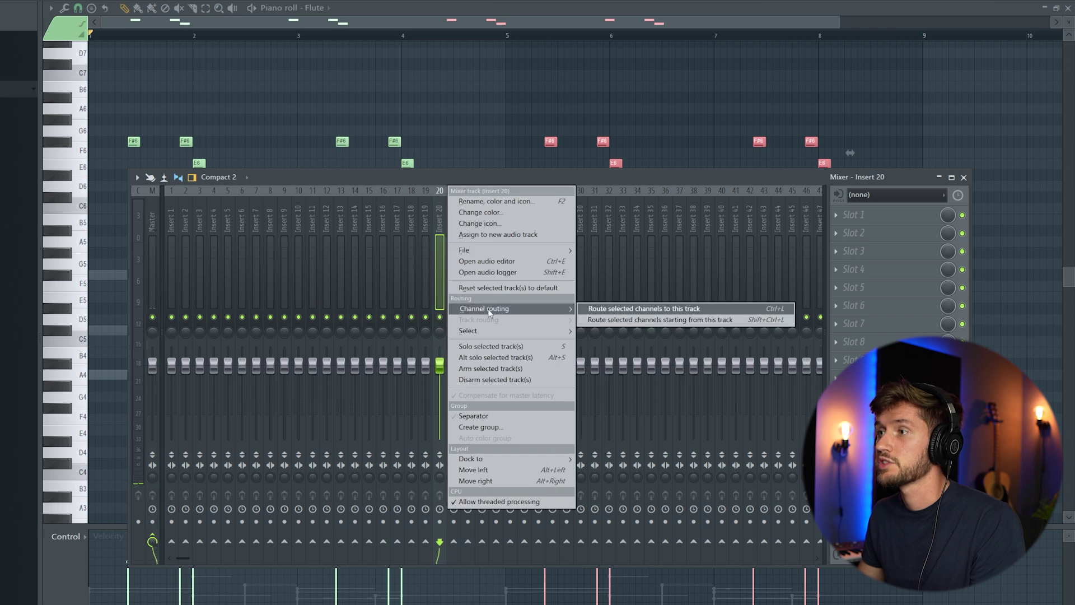
left_click(593, 309)
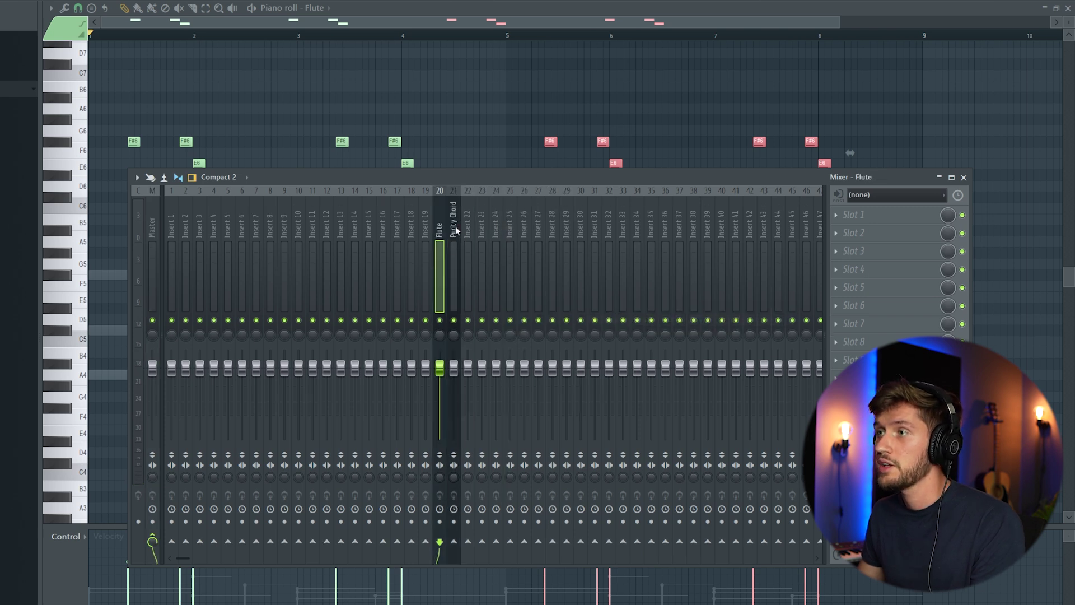
left_click_drag(733, 183, 674, 198)
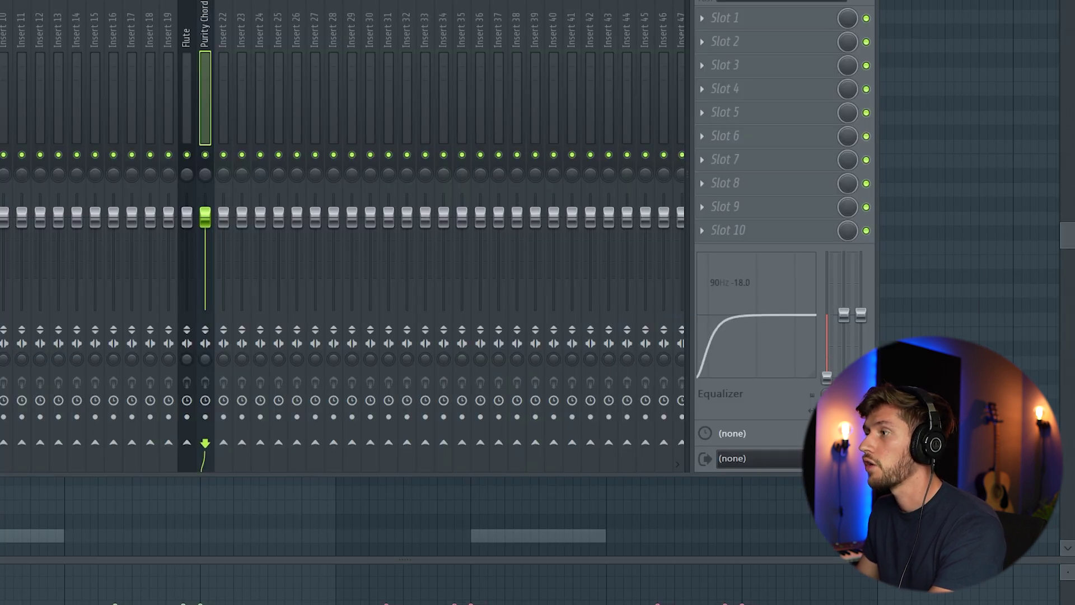
left_click(725, 17)
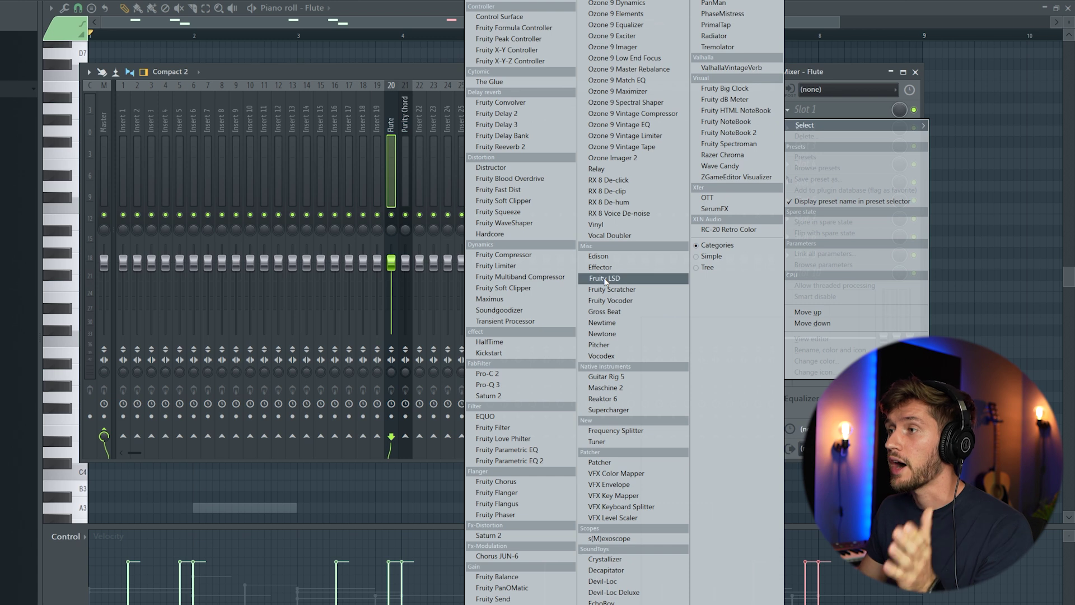
Load Fruity Parametric EQ 2 on Flute, setting band 7 as a low-pass near 1.5 kHz
left_click(508, 460)
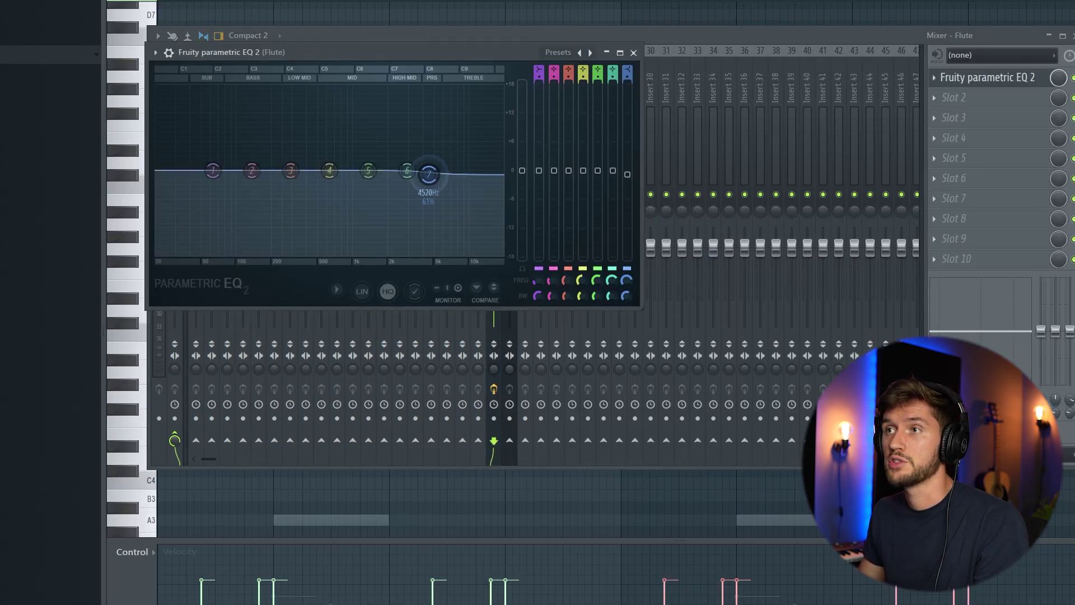
right_click(443, 171)
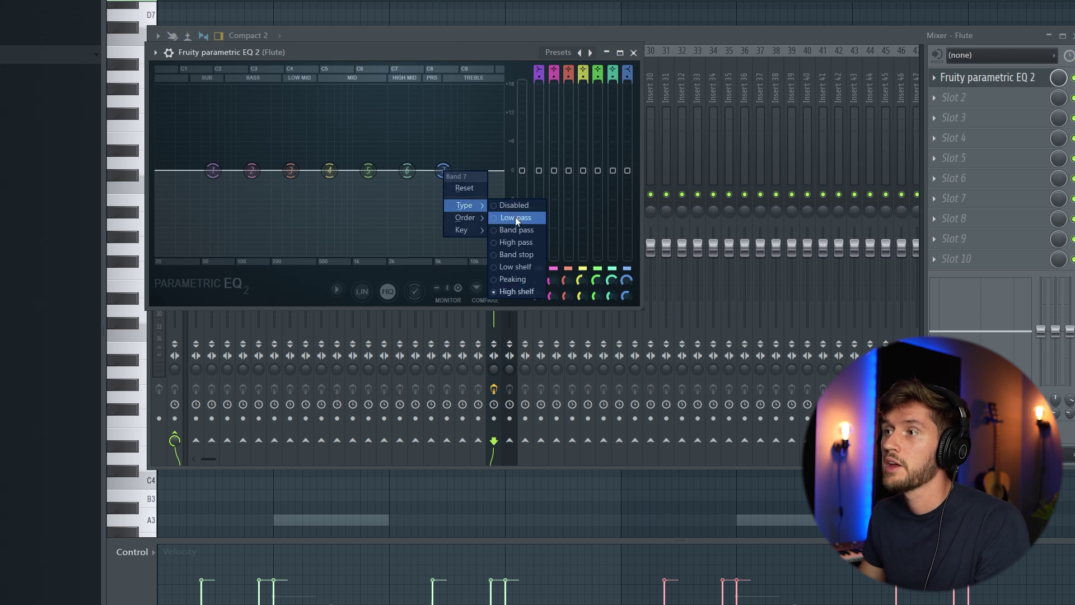
left_click(515, 217)
left_click_drag(443, 170, 342, 197)
key("space")
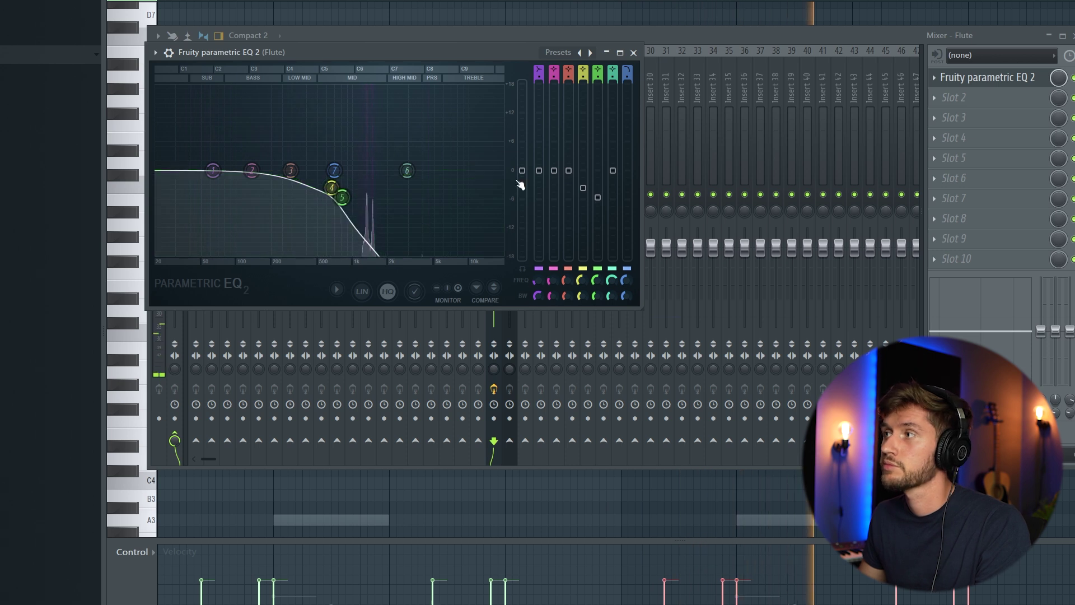
left_click(692, 32)
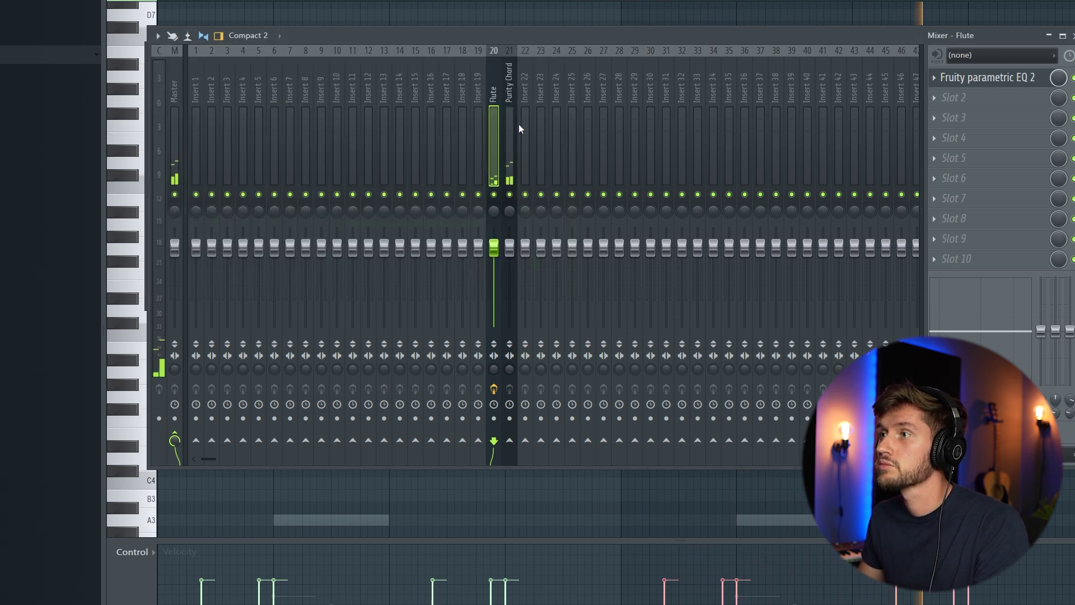
Put Fruity Parametric EQ 2 in Flute's slot 2 with a steep band-7 low-pass near 1.3 kHz
left_click(943, 100)
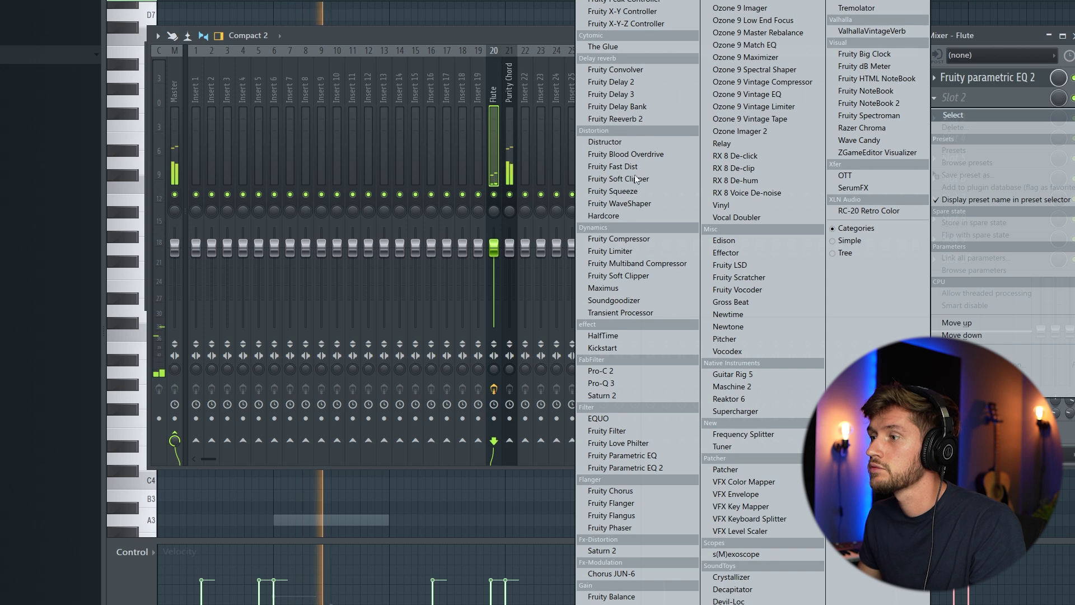
left_click(622, 455)
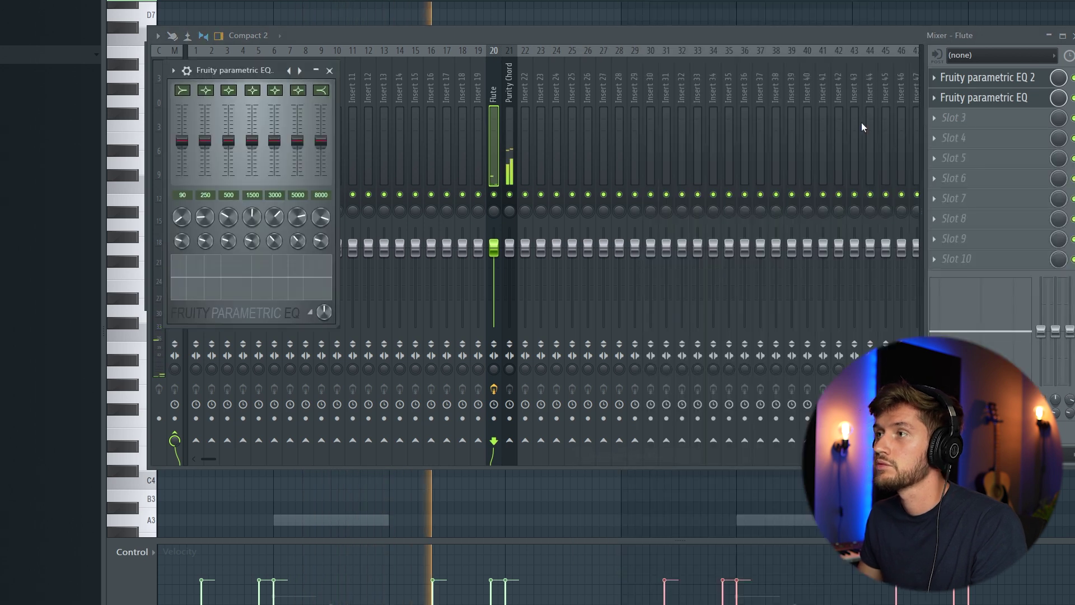
left_click(934, 104)
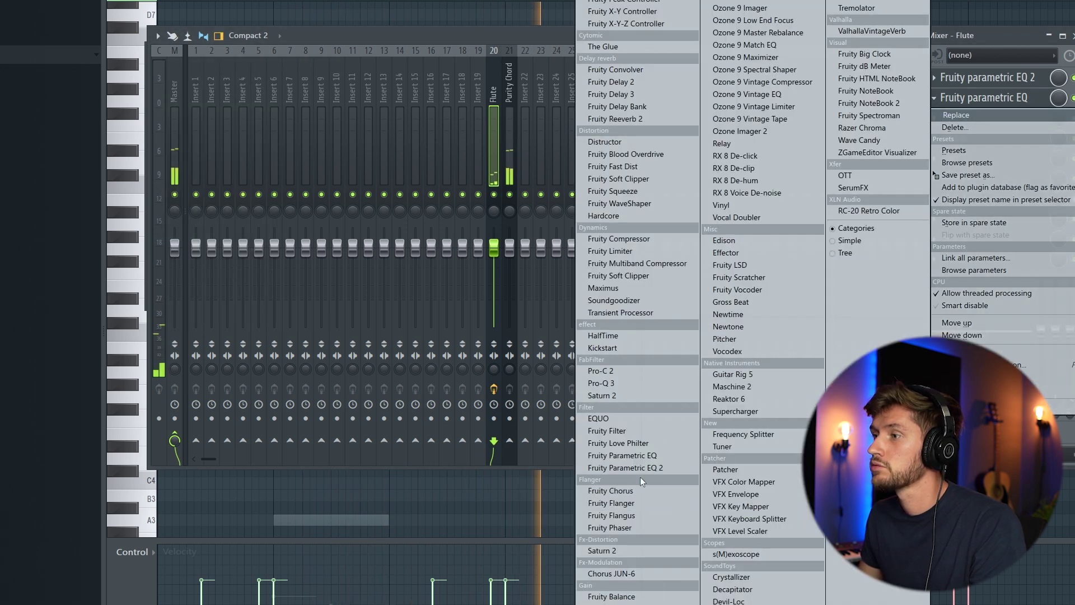
left_click(636, 462)
left_click(946, 98)
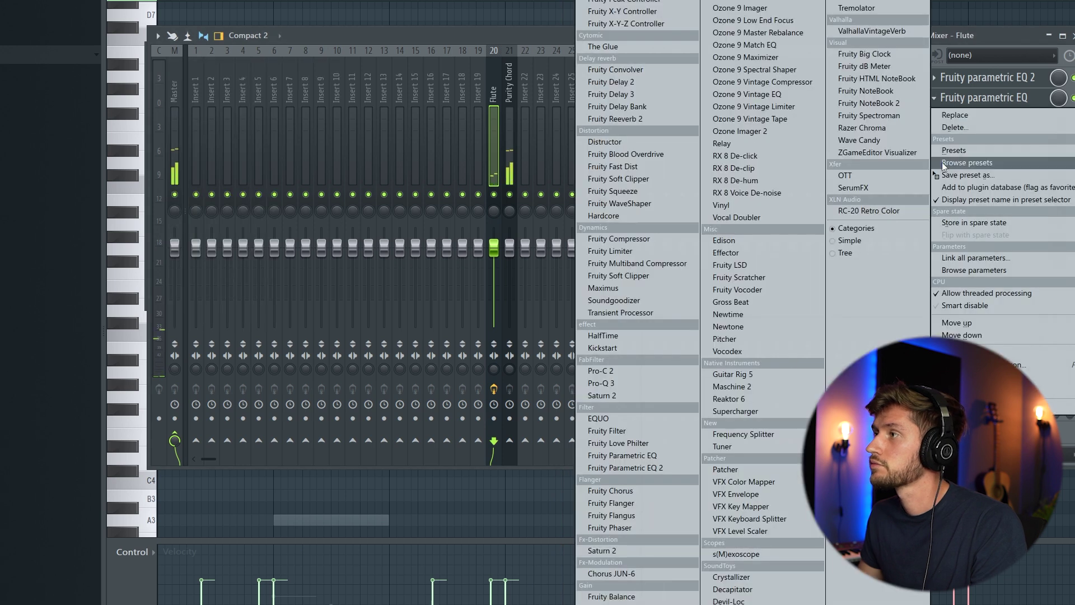
left_click(644, 468)
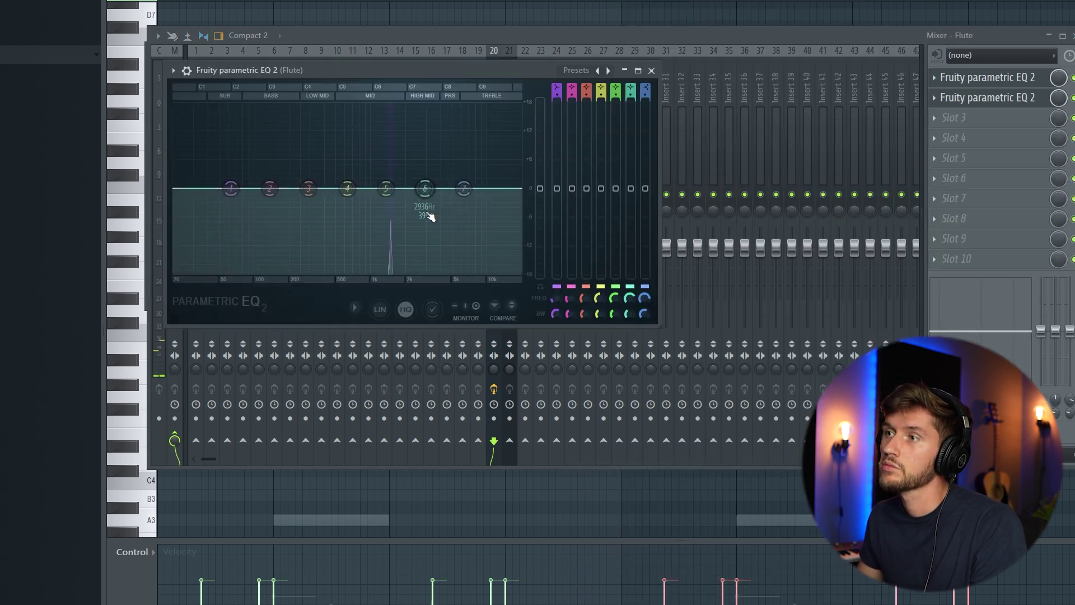
left_click_drag(476, 193, 391, 271)
key("space")
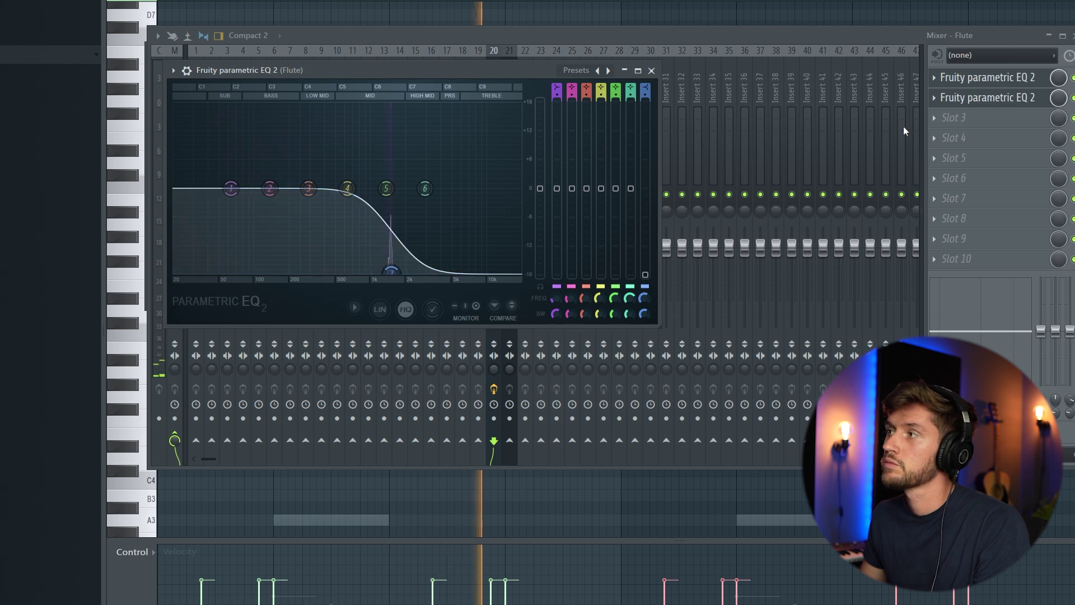
left_click(930, 120)
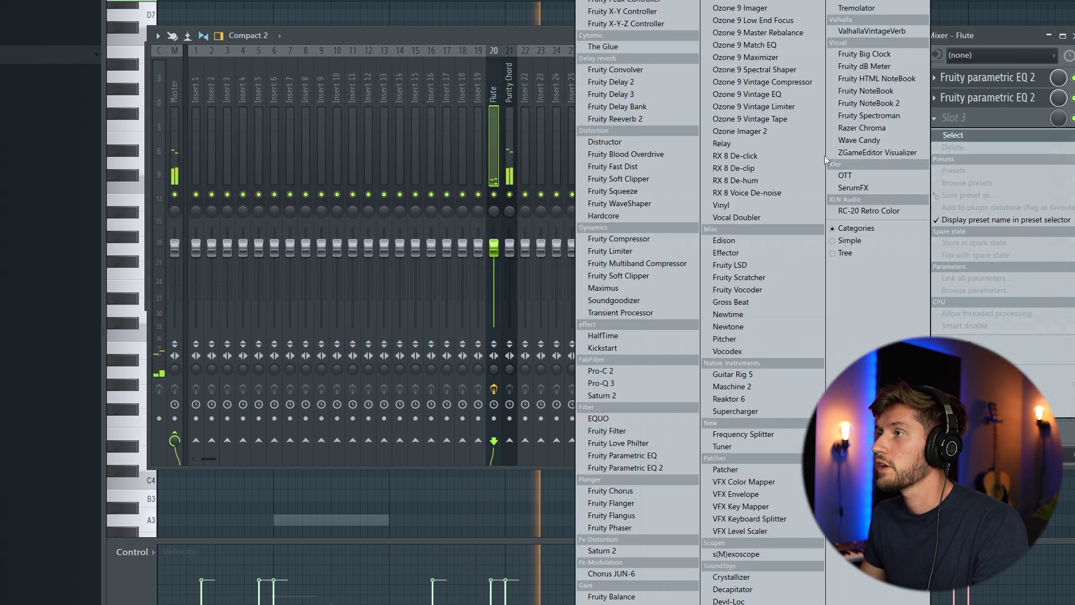
Load Fruity Reeverb 2 into the Flute track's third effect slot, after the two EQs
left_click(630, 120)
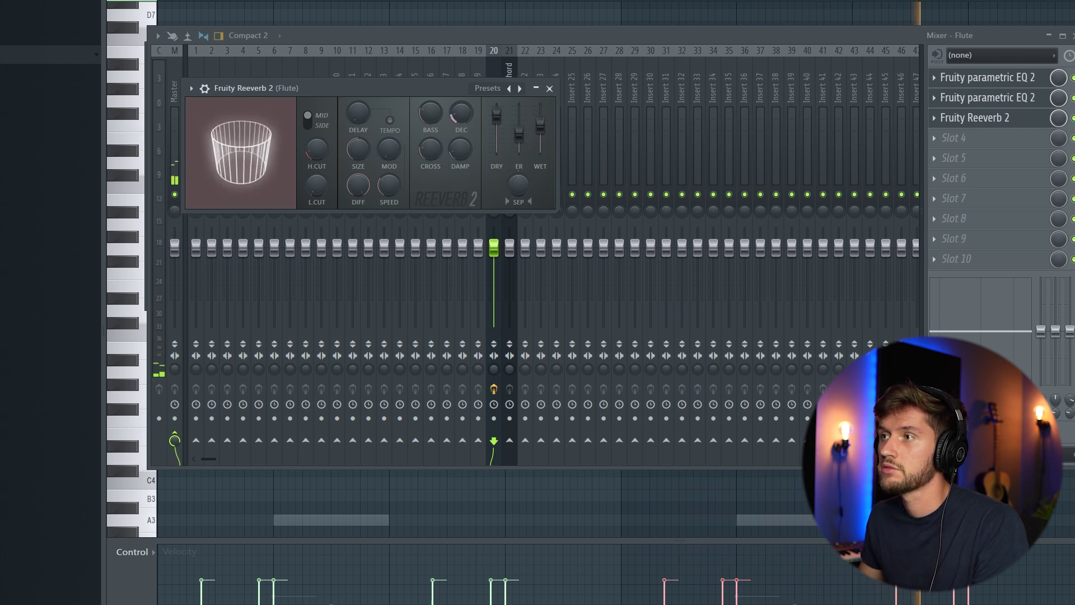
Place Pattern 1 on playlist Track 4, starting at bar 1
key("F9")
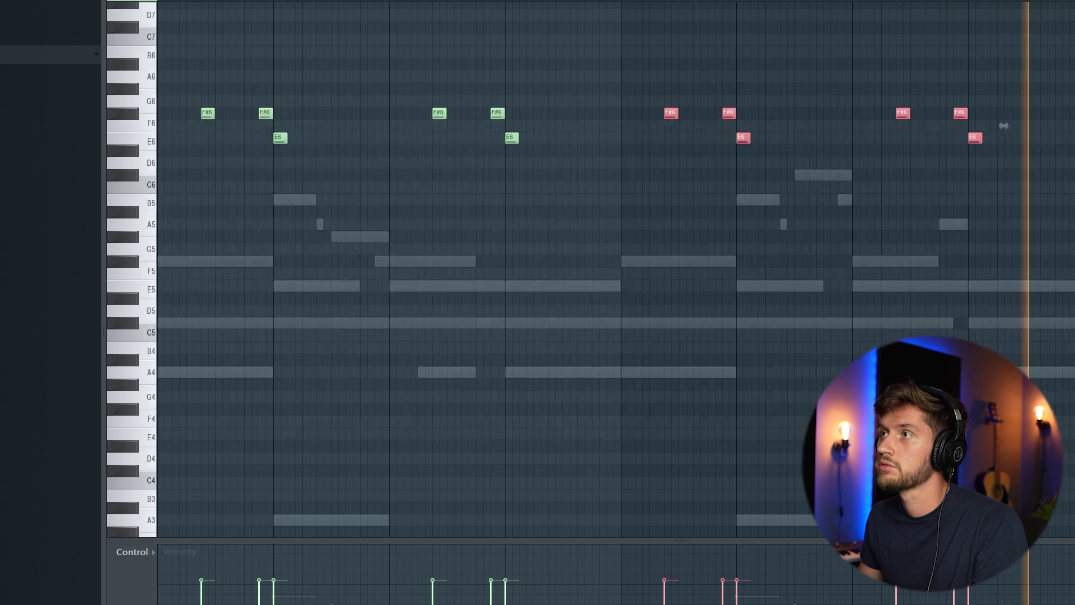
key("F6")
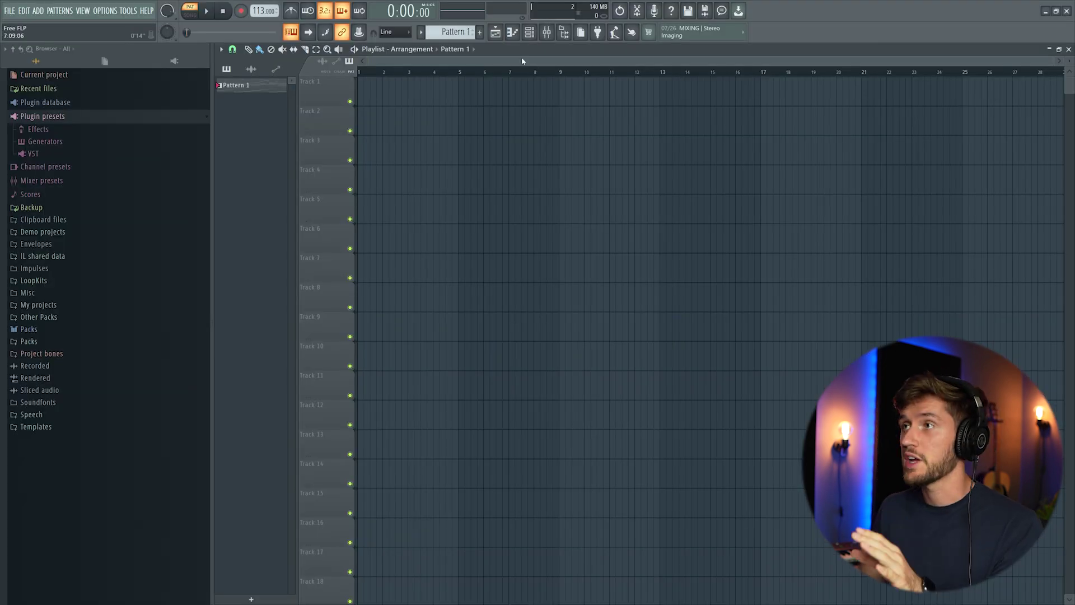
left_click(529, 32)
left_click(529, 32)
left_click(415, 175)
left_click_drag(467, 178, 398, 177)
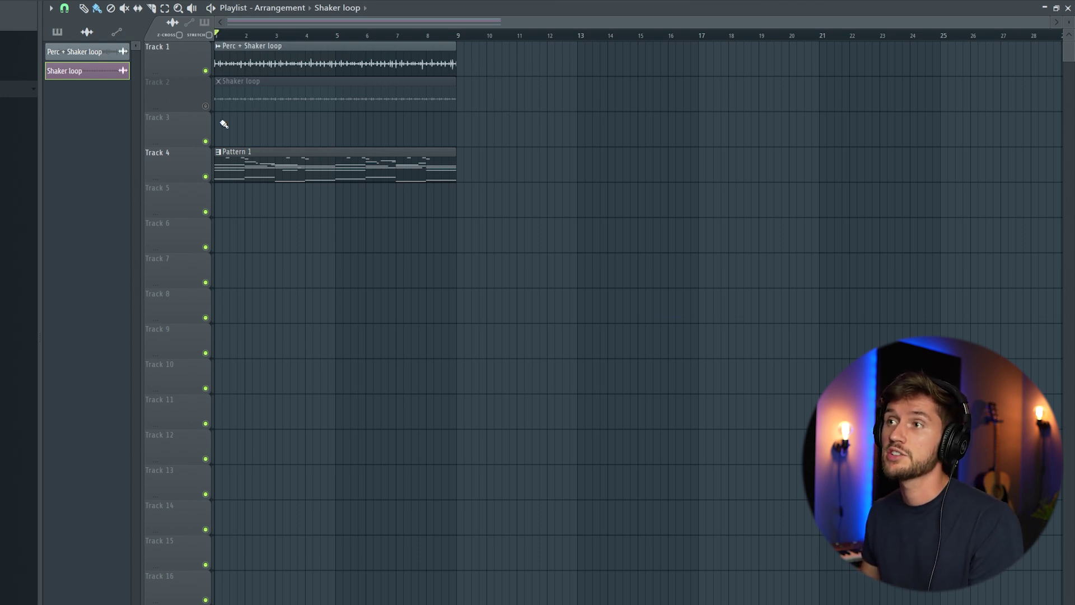
Unmute the Shaker loop track, mute Perc + Shaker loop, and play the arrangement
key("space")
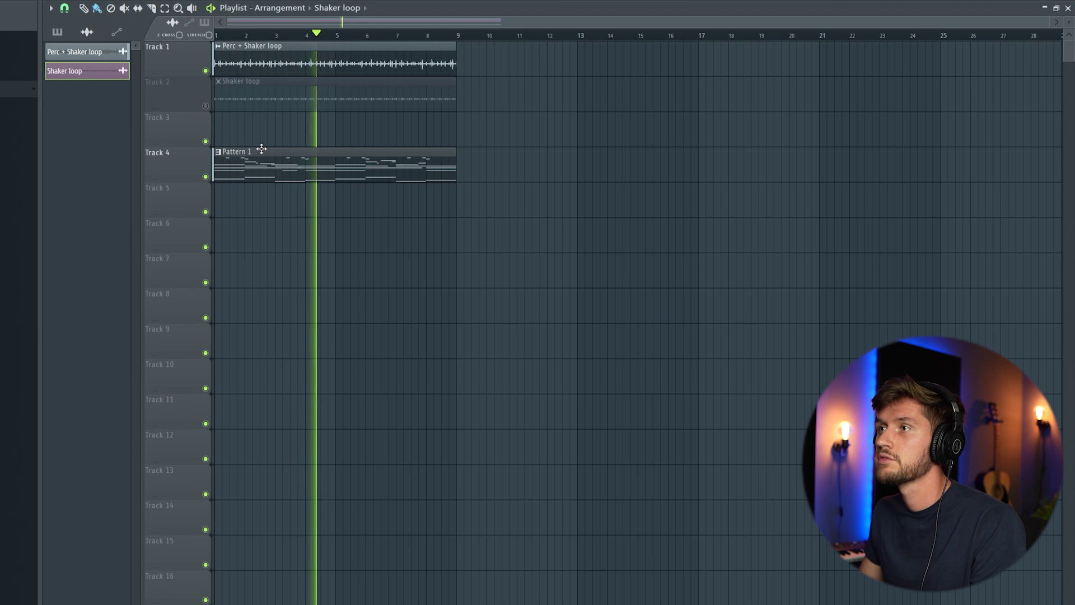
key("space")
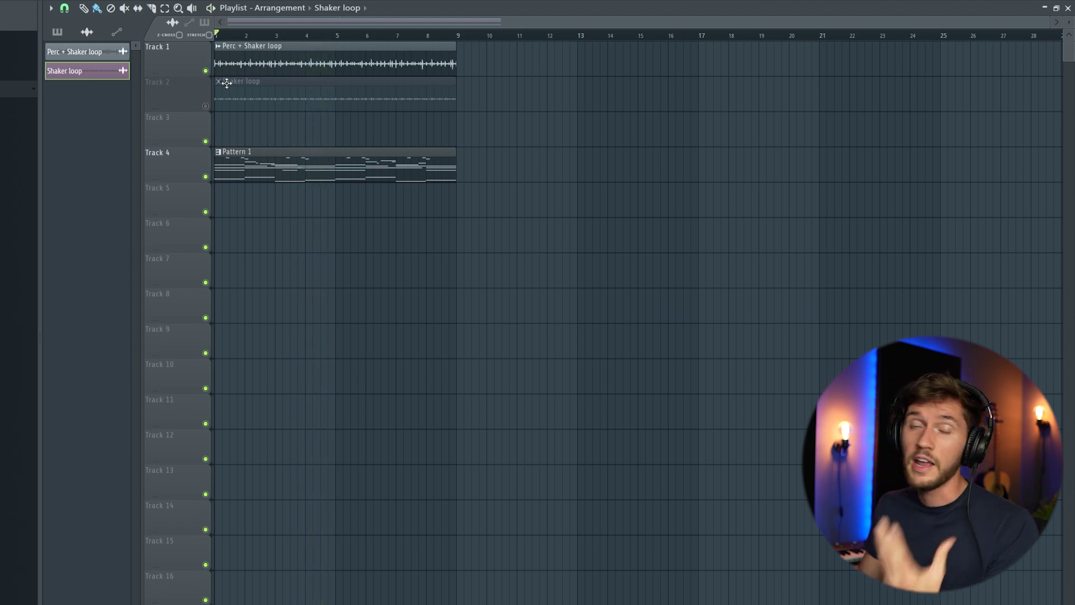
left_click(206, 106)
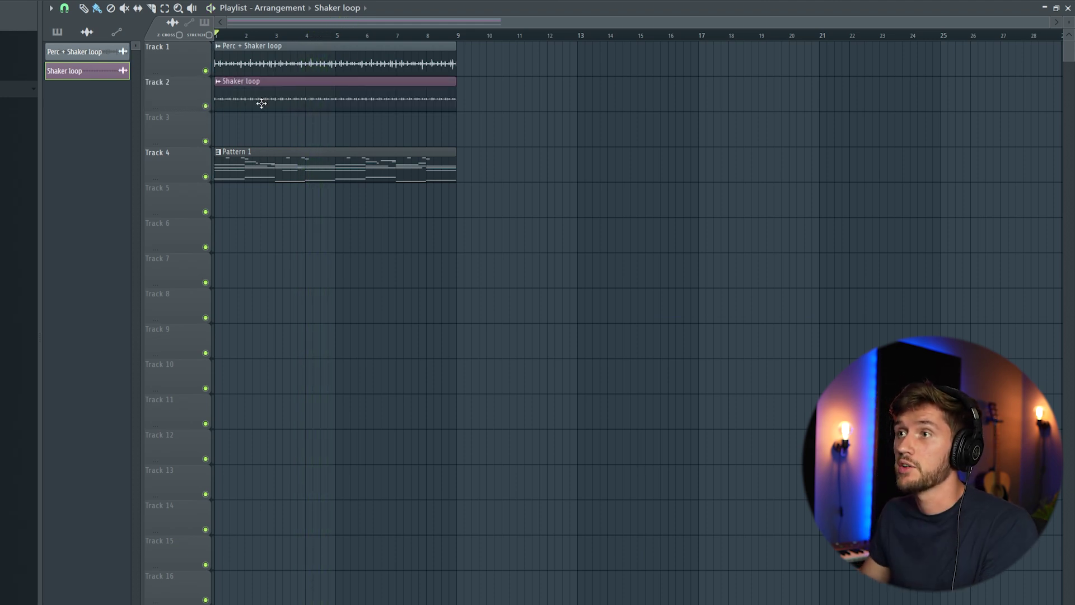
left_click(206, 71)
key("space")
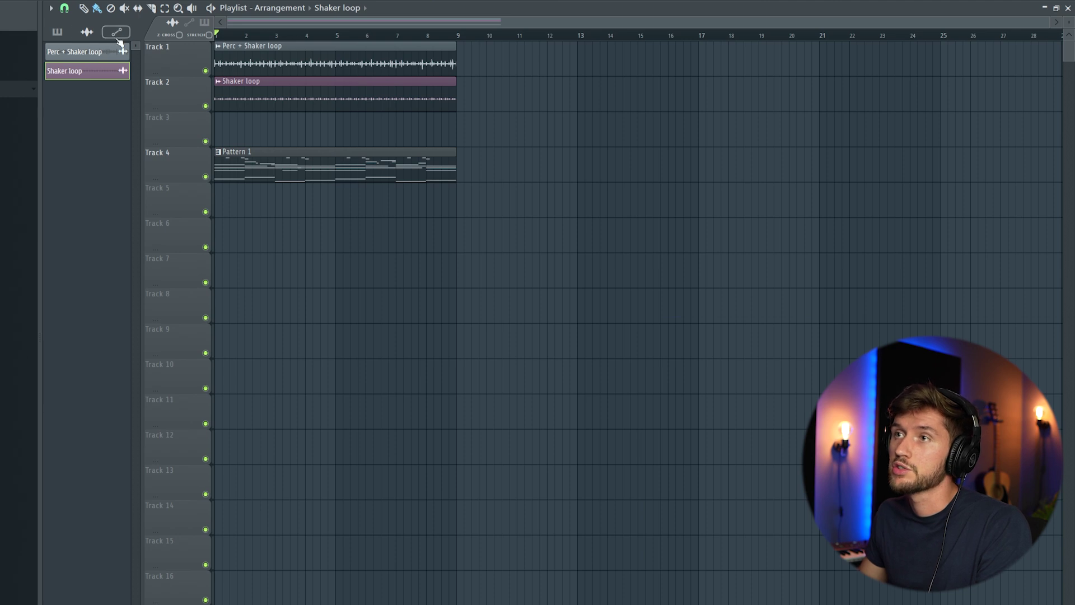
Route the Perc + Shaker loop and Shaker loop channels to mixer inserts 10 and 11
left_click(57, 31)
left_click(83, 34)
key("F9")
right_click(255, 122)
mouse_move(302, 204)
left_click(465, 216)
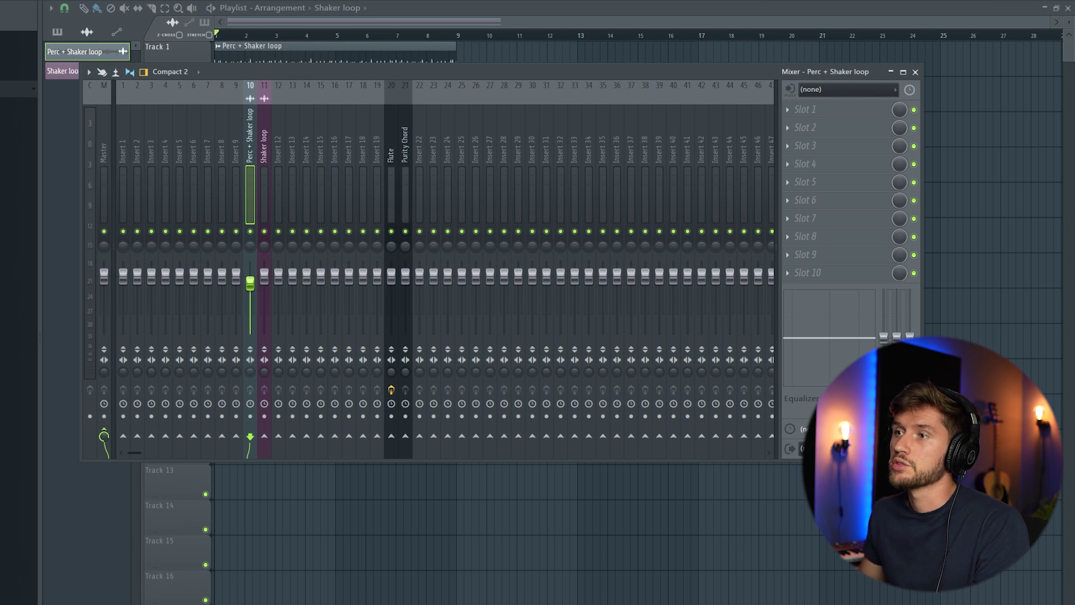
key("Left")
key("space")
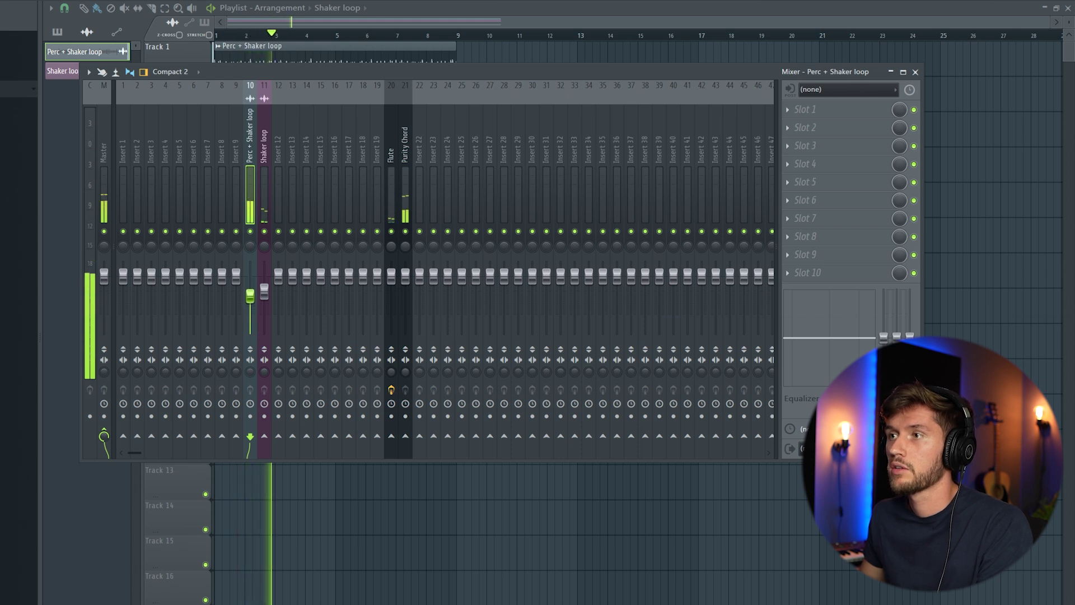
Filter the channel rack to Unsorted to show the Flute and Purity Chord channels
left_click(265, 293)
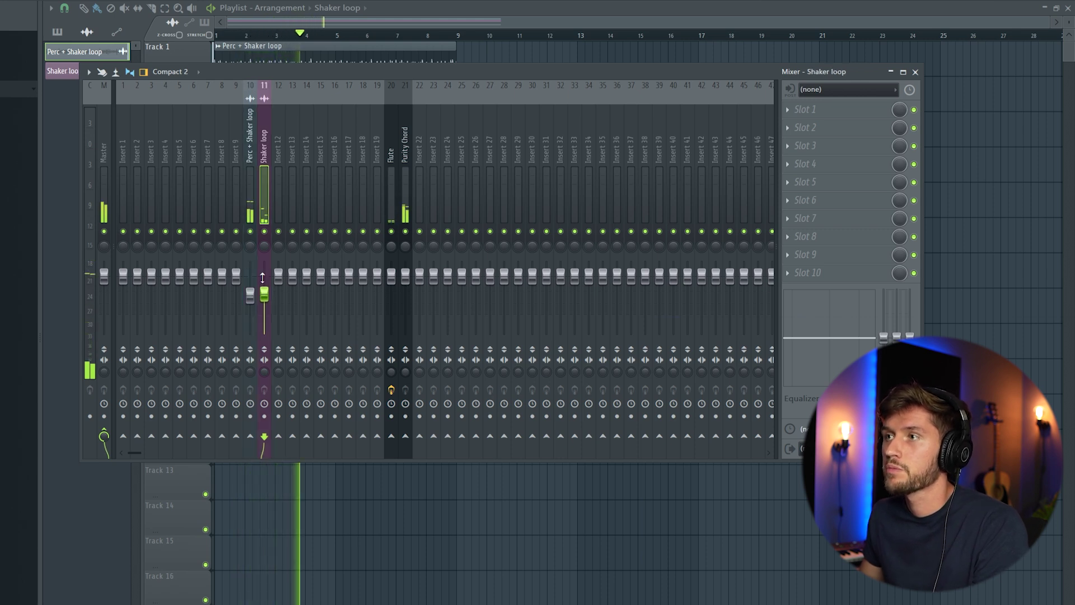
key("F9")
key("F6")
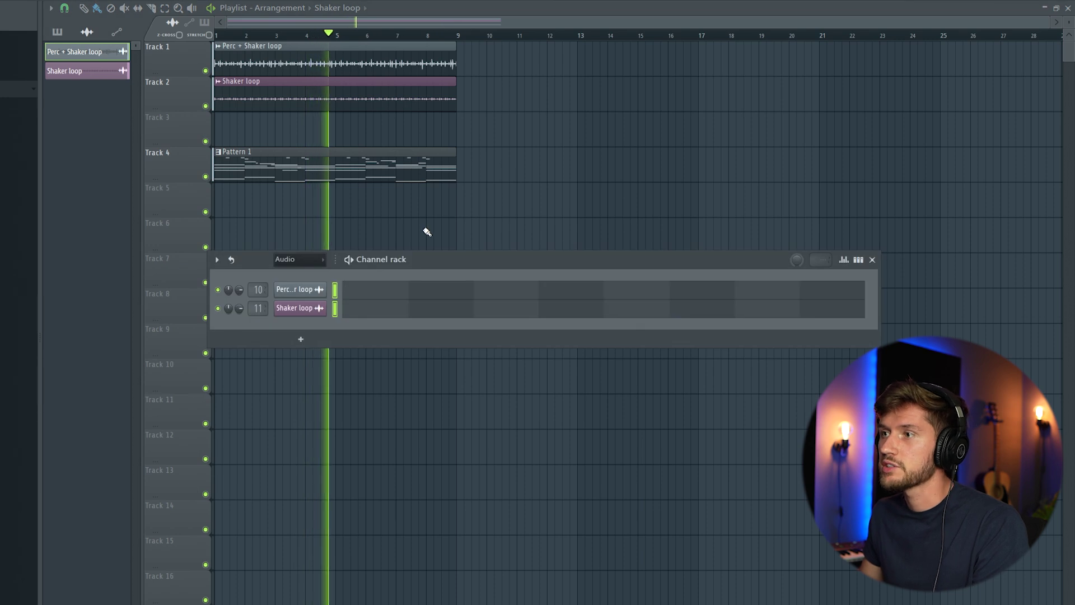
left_click(305, 261)
left_click(290, 299)
key("space")
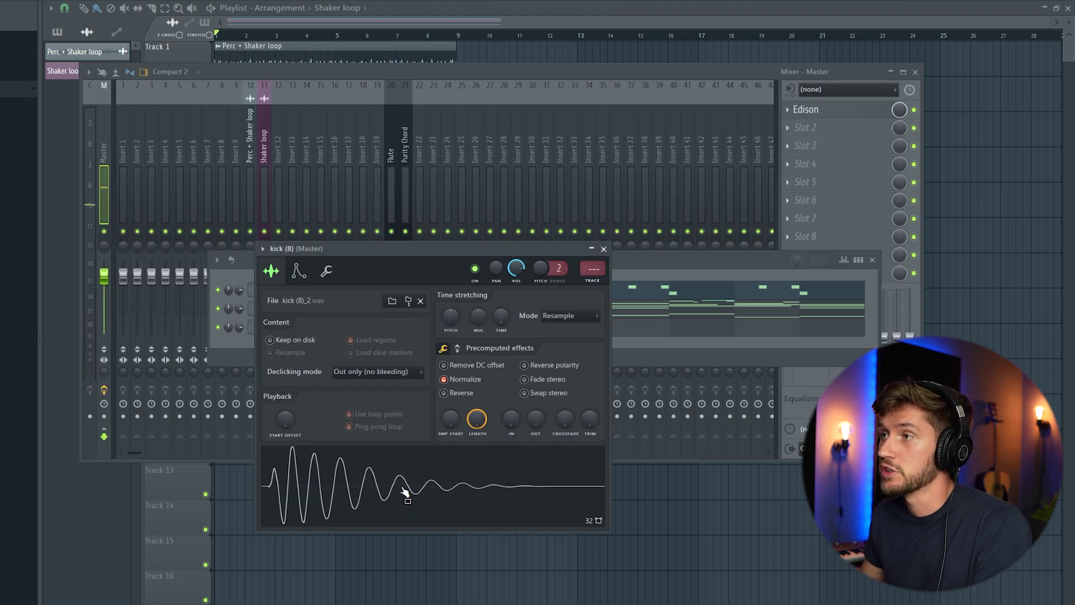
Program a C5 kick (8) hit on every beat across all eight bars and play it
key("F6")
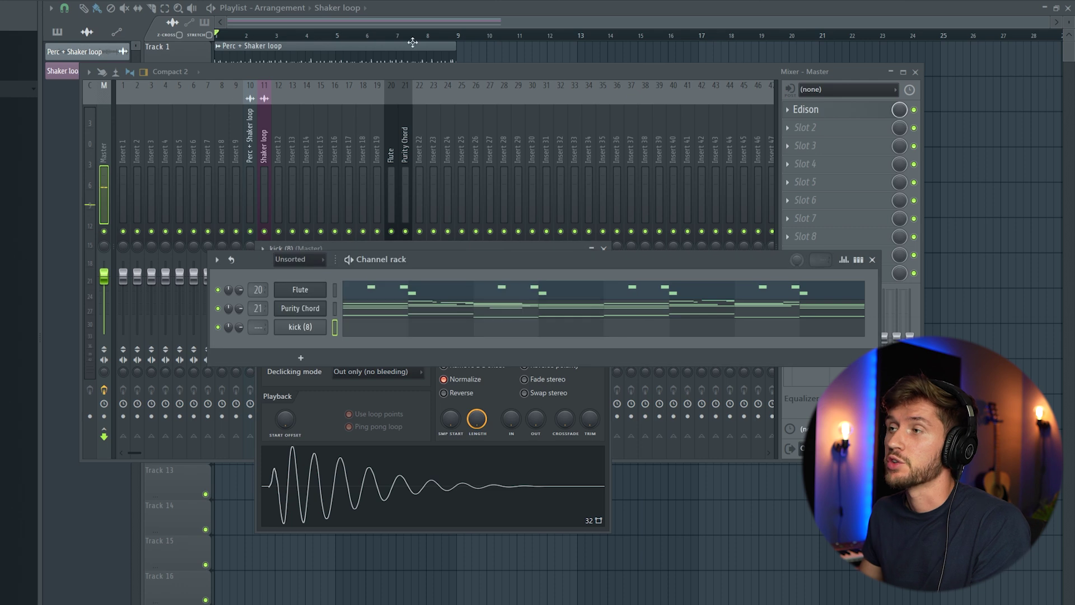
left_click(384, 327)
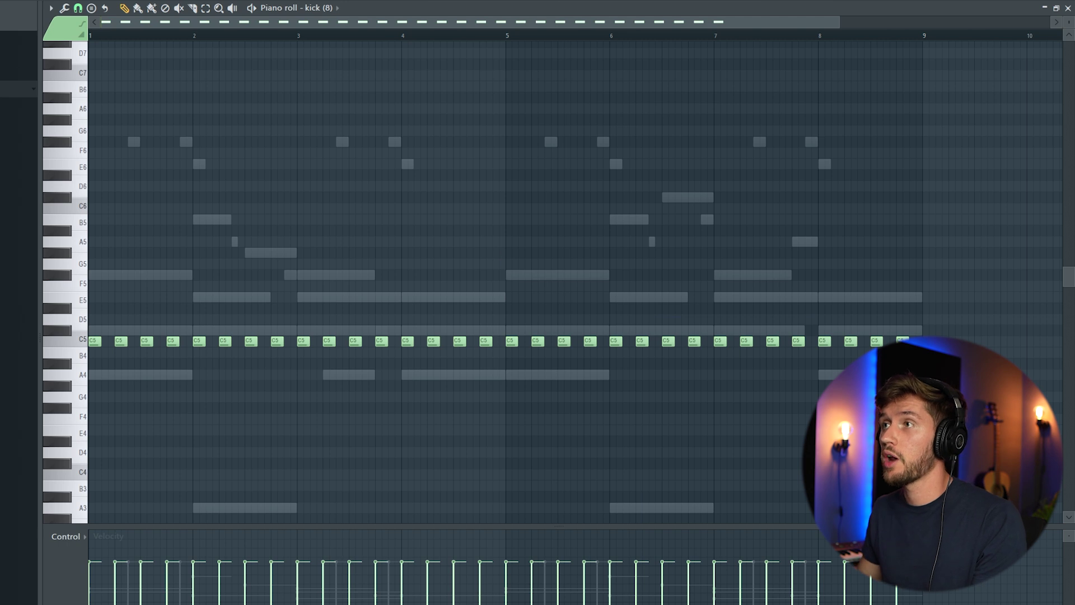
key("F6")
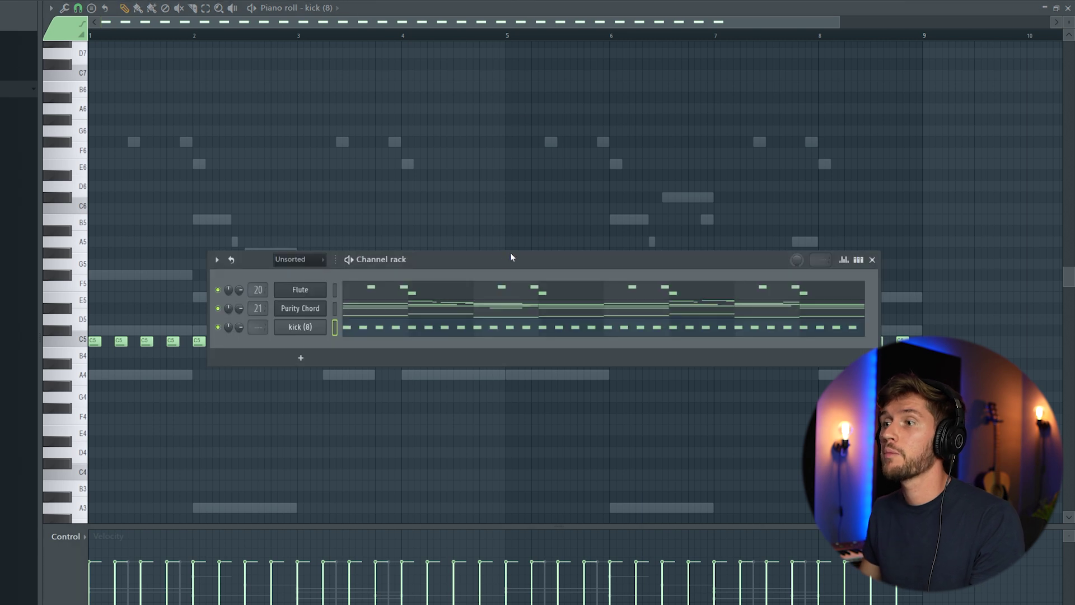
key("space")
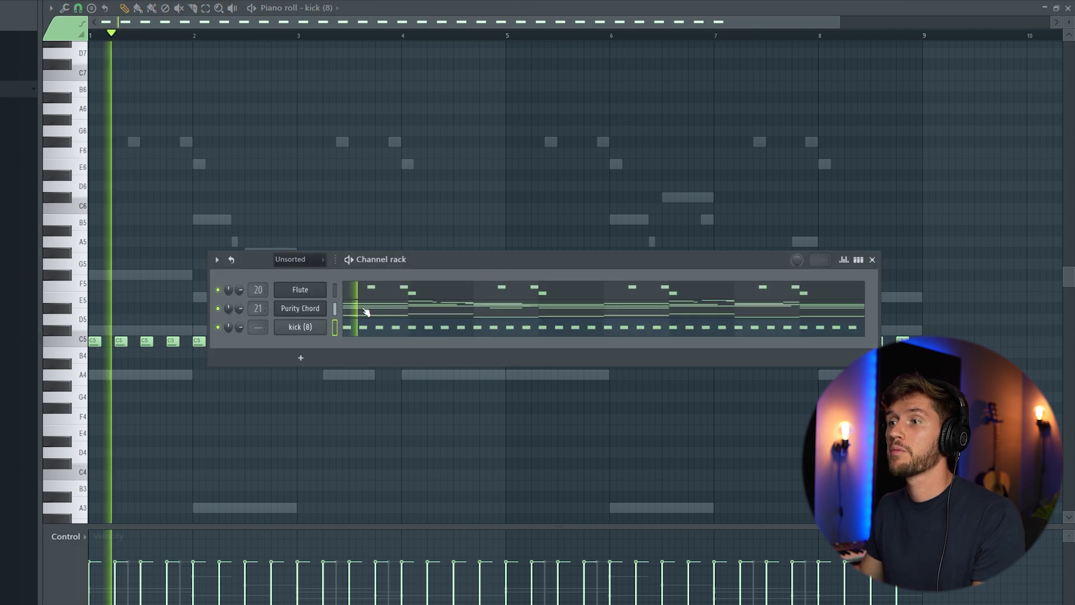
left_click(302, 327)
Route the kick (8) channel to mixer insert 1 and pull its fader down slightly
key("F9")
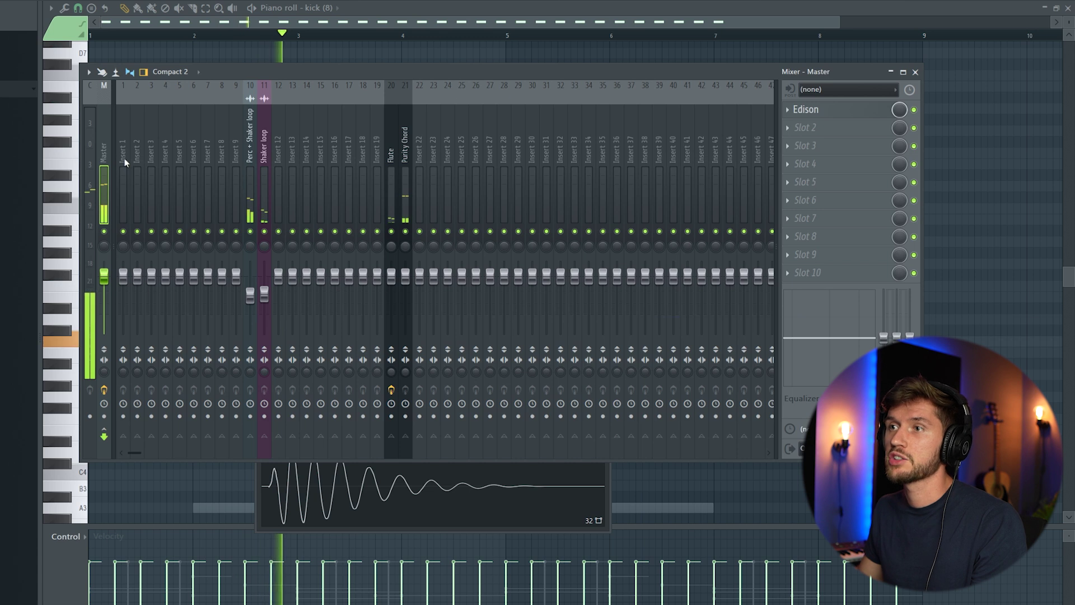
right_click(123, 155)
mouse_move(184, 205)
left_click(336, 205)
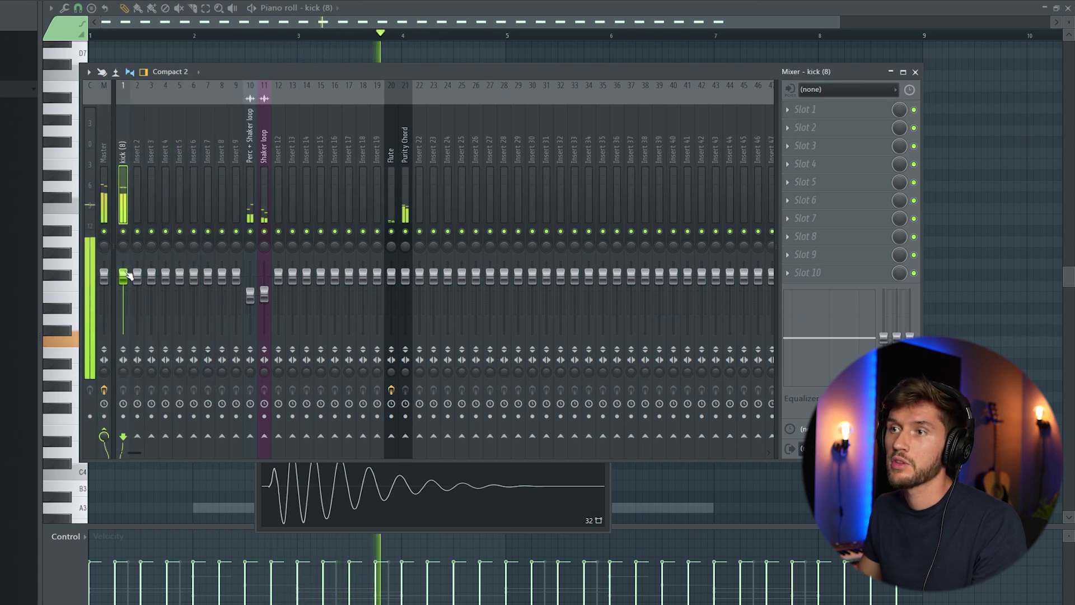
left_click_drag(123, 275, 123, 294)
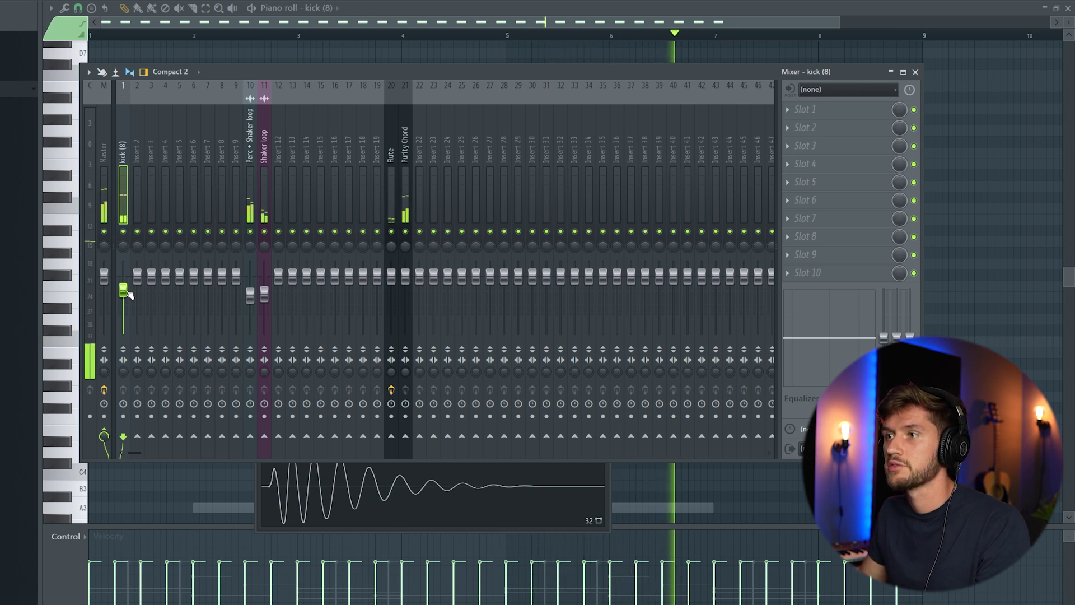
key("F6")
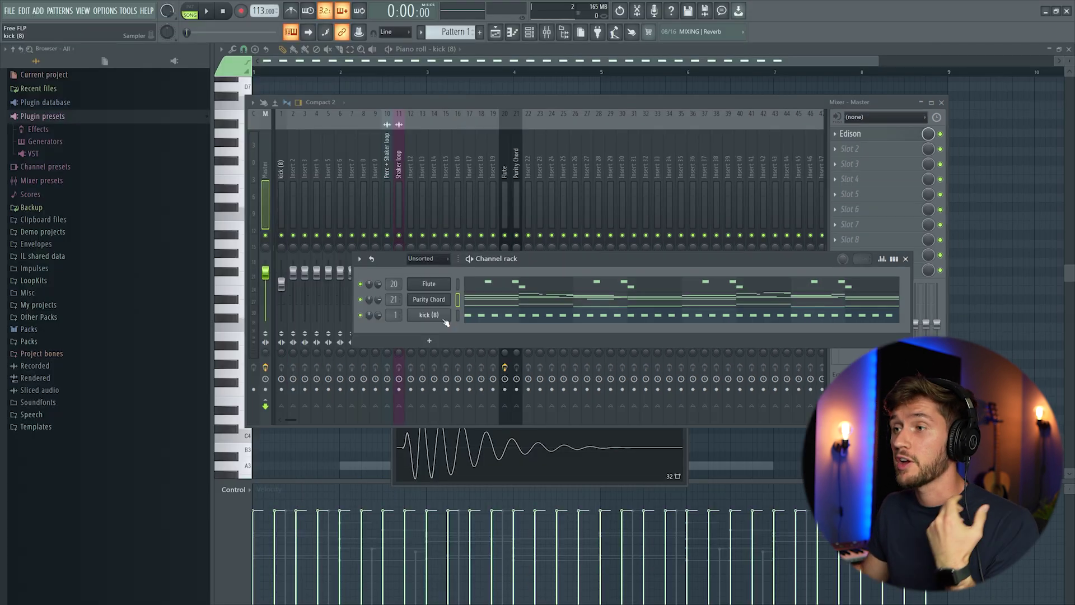
Insert a Purity channel after kick (8) and load the Woodwind Bassoon Vib patch
right_click(445, 321)
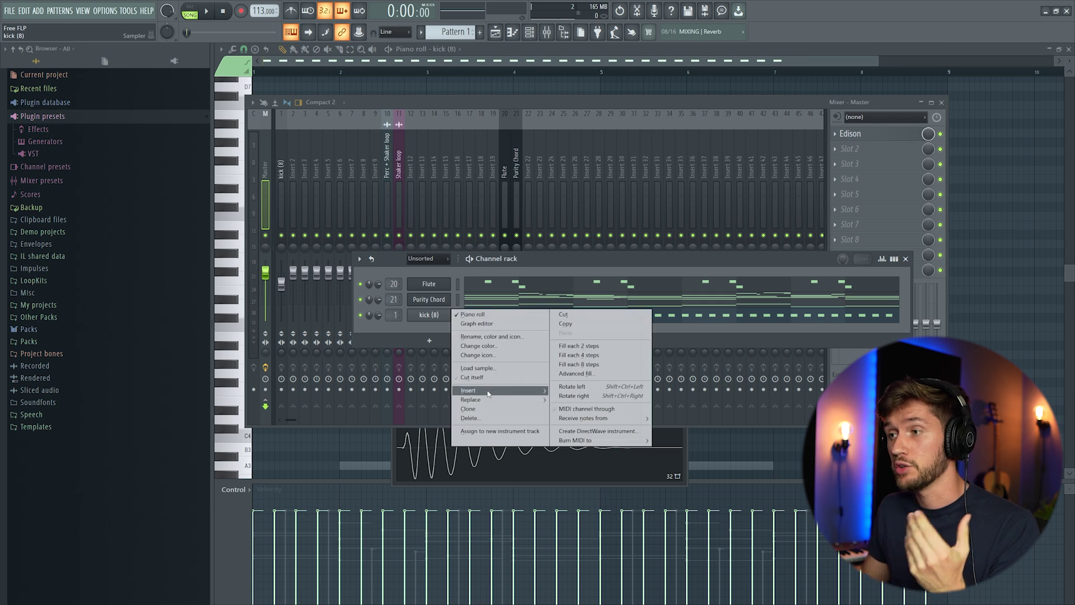
mouse_move(488, 394)
left_click(655, 494)
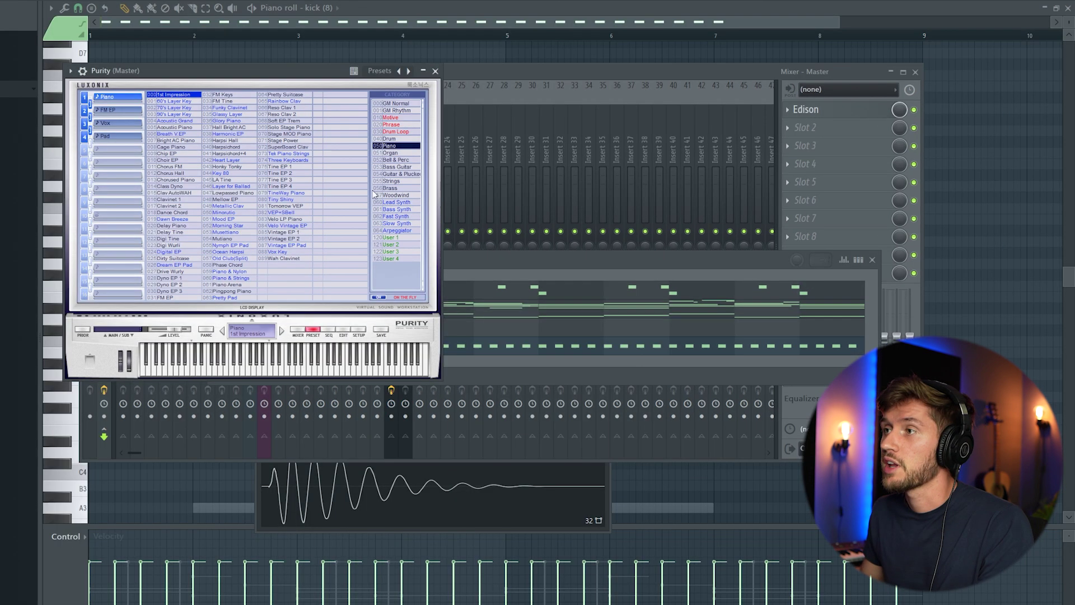
left_click(396, 195)
left_click(187, 101)
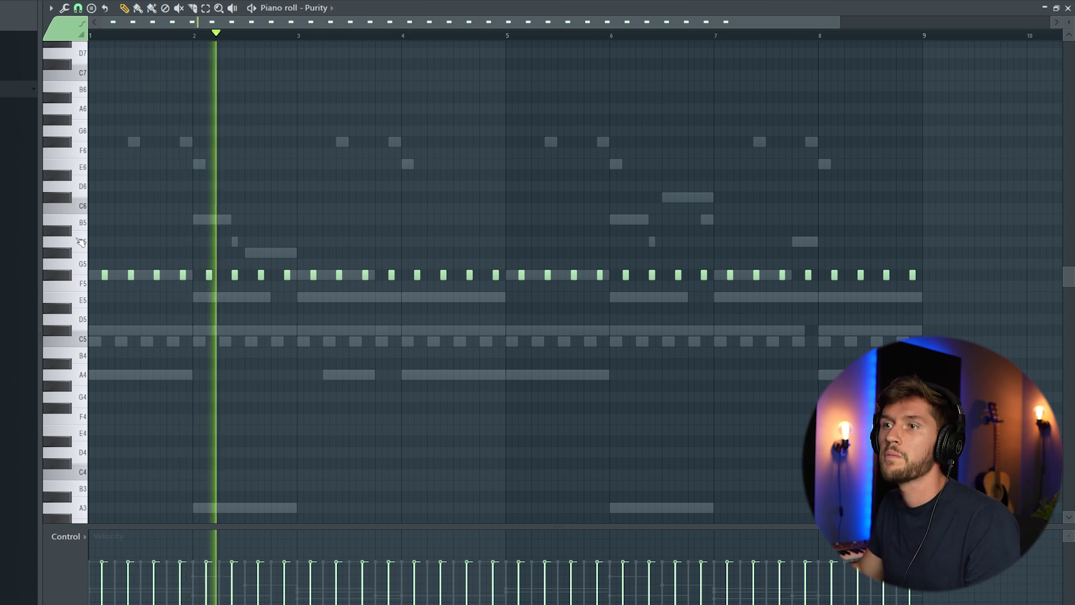
Shorten the F#5 off-beat notes across all eight bars using 1/4-step snap
key("ctrl+a")
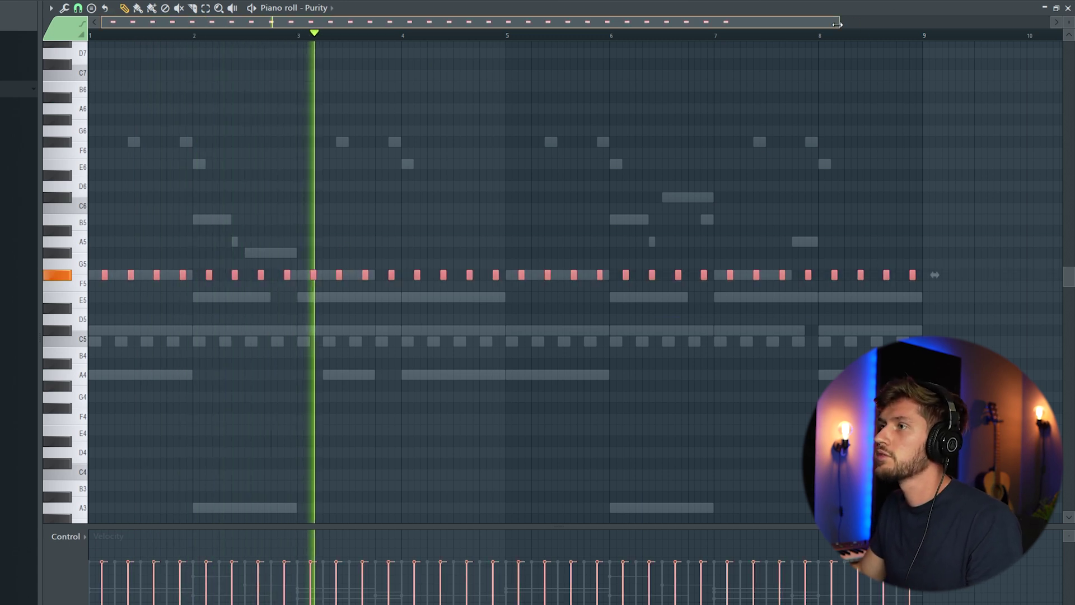
left_click_drag(840, 22, 287, 110)
left_click(77, 9)
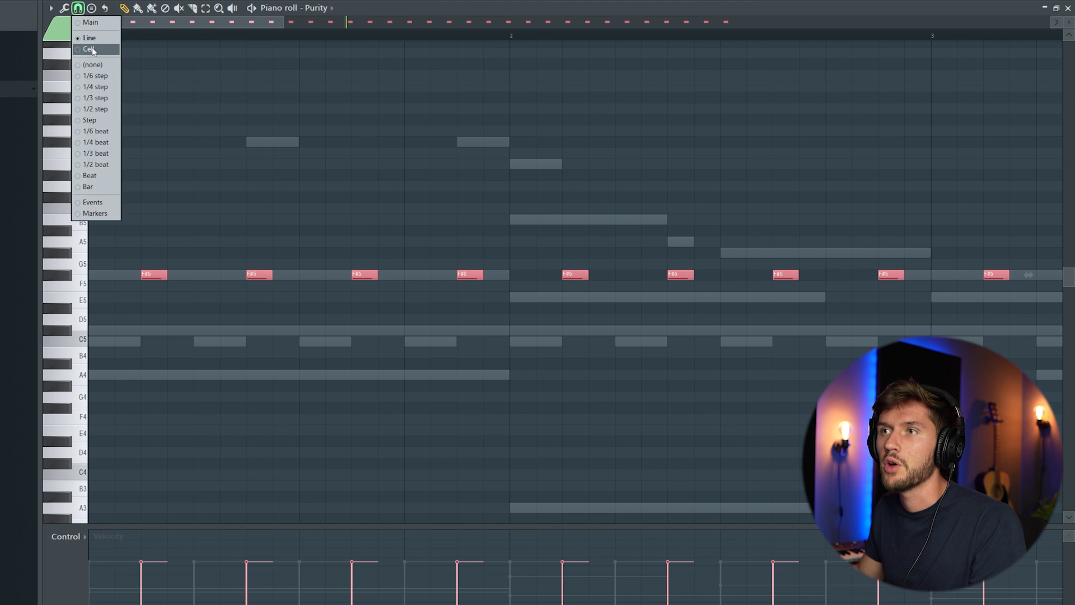
left_click(103, 88)
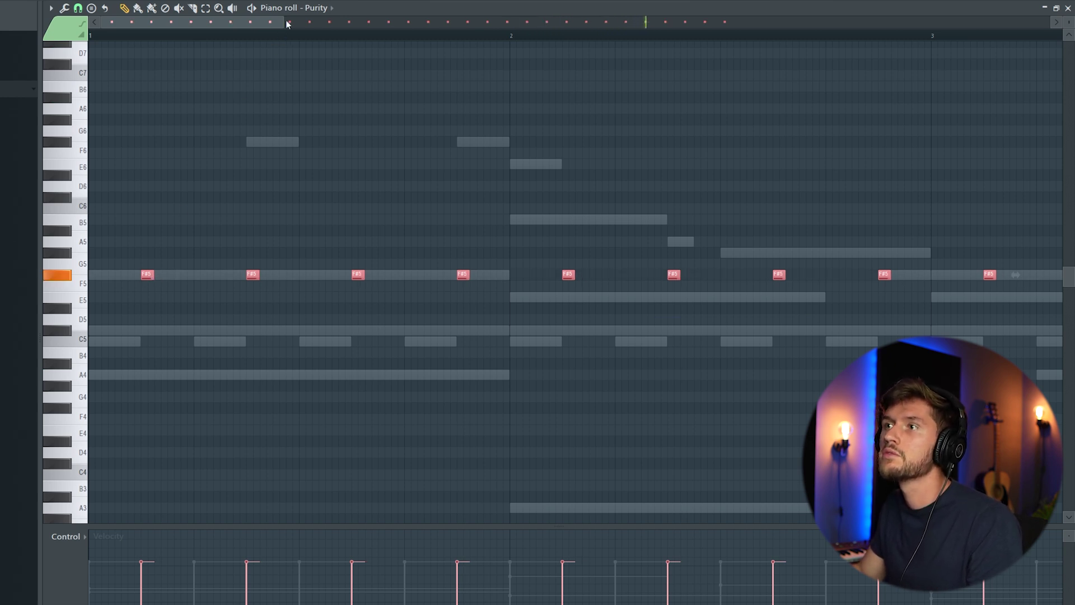
left_click_drag(286, 24, 198, 42)
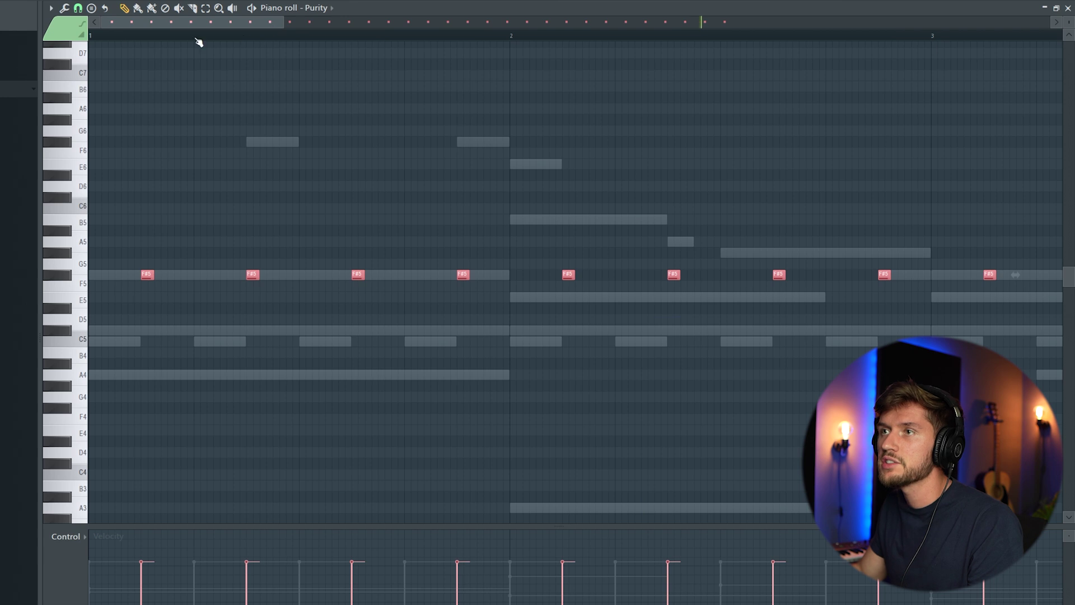
left_click(75, 8)
key("space")
left_click(103, 87)
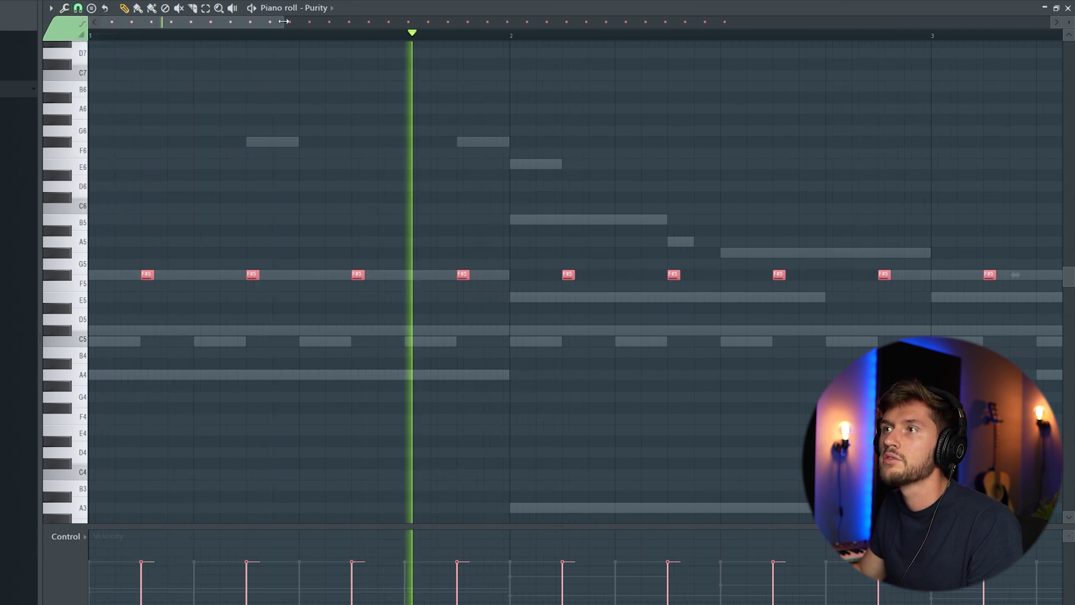
left_click_drag(284, 21, 782, 23)
Route the Bassoon channel to mixer insert 22 and add Fruity Reeverb 2 to it
key("F6")
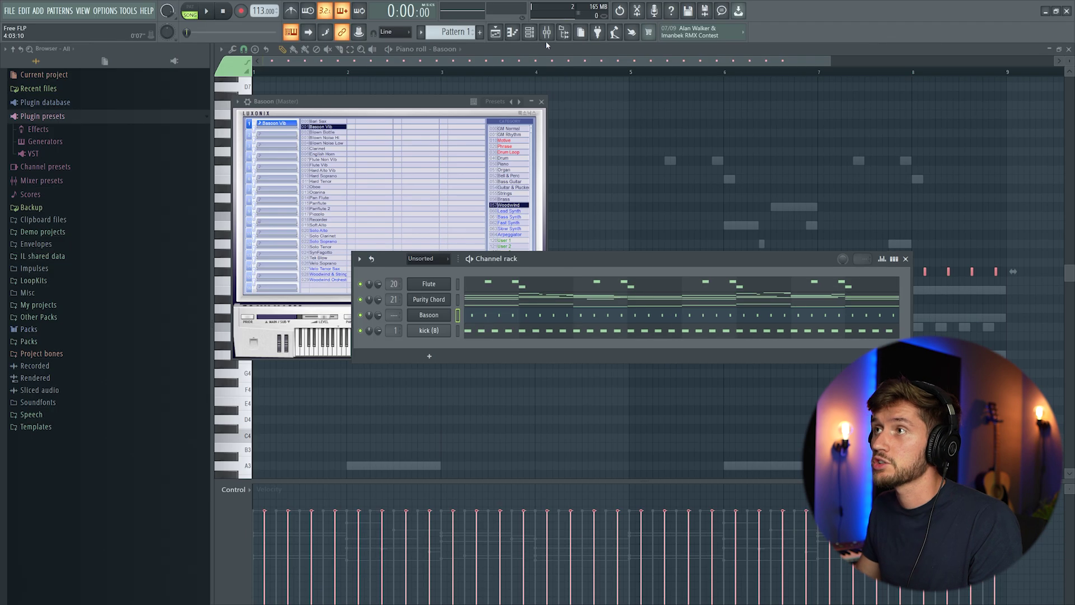
left_click(546, 32)
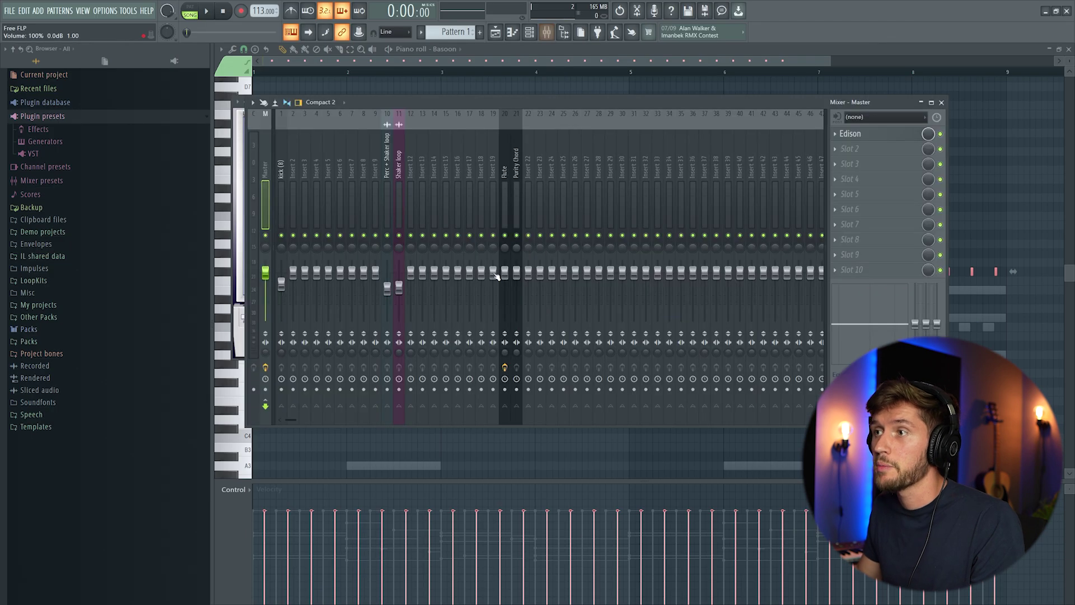
left_click(524, 165)
key("ctrl+l")
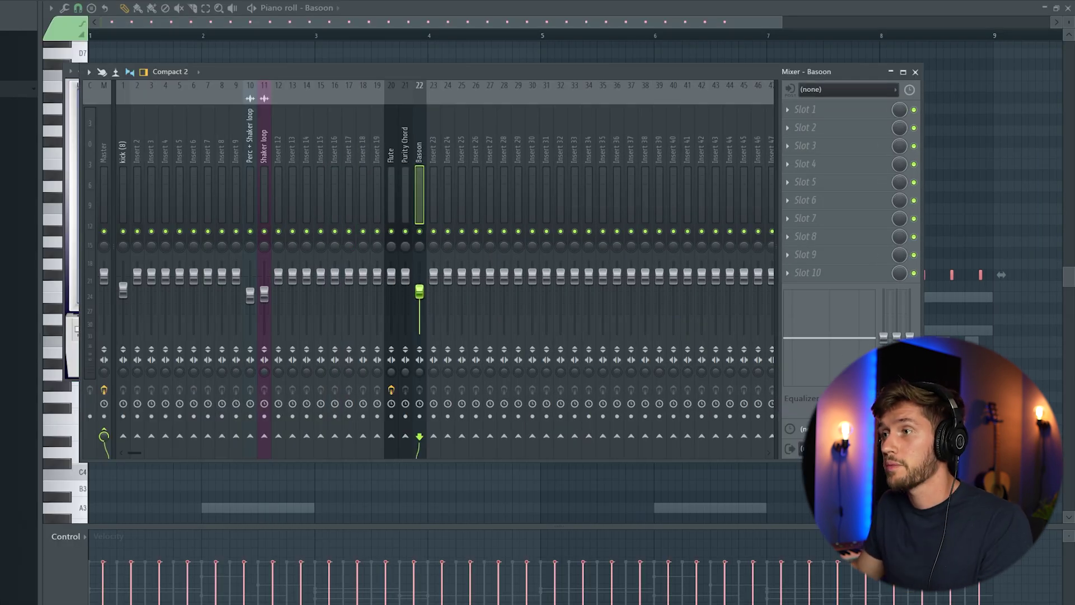
left_click(801, 112)
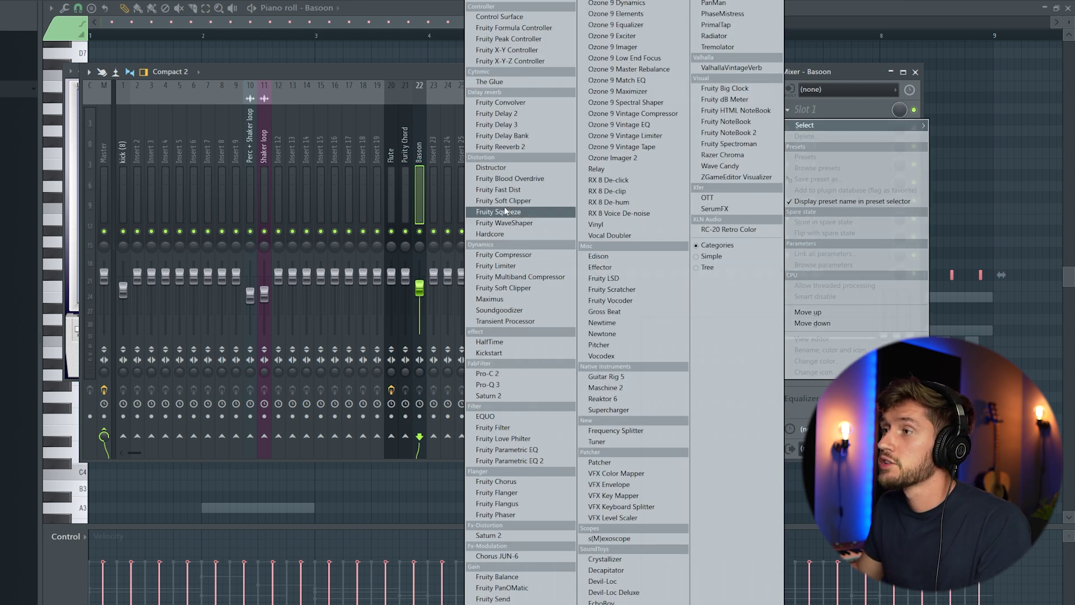
left_click(518, 147)
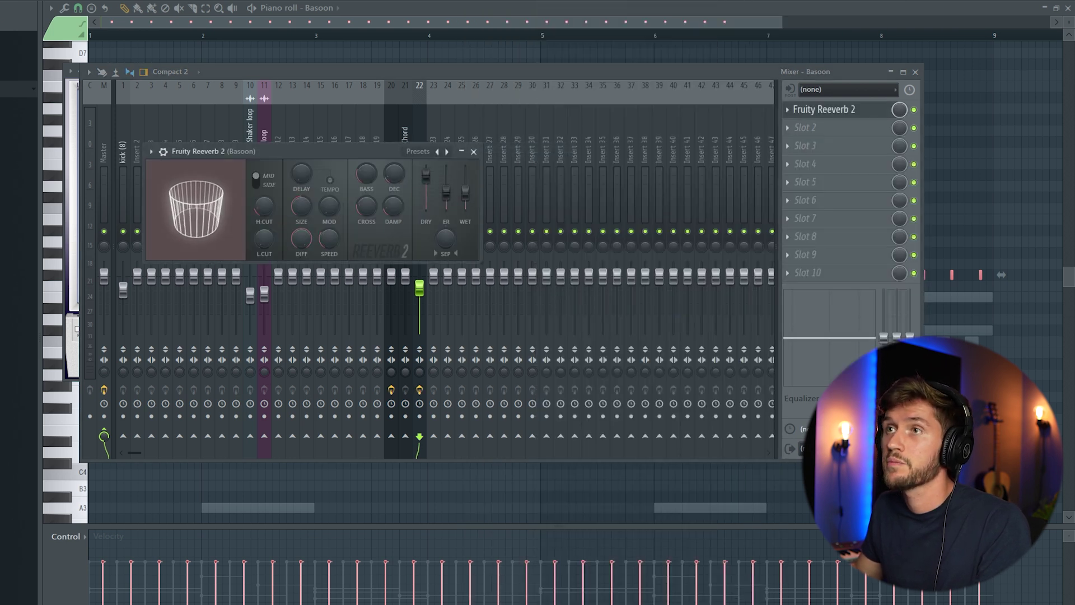
key("space")
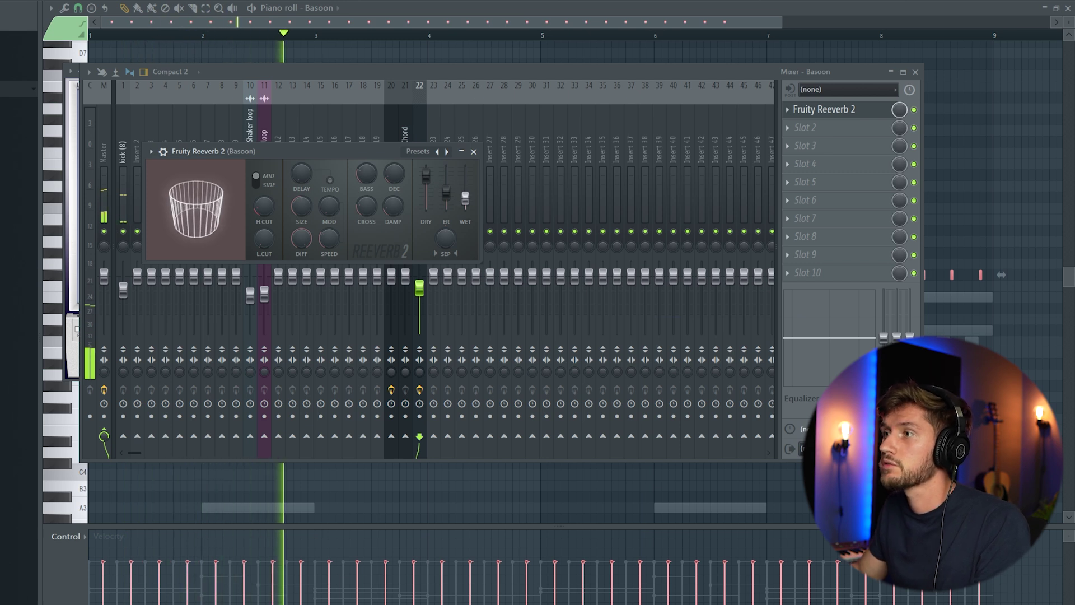
Add Fruity Parametric EQ 2 in slot 2, shelving off highs around 3270 Hz
left_click(795, 130)
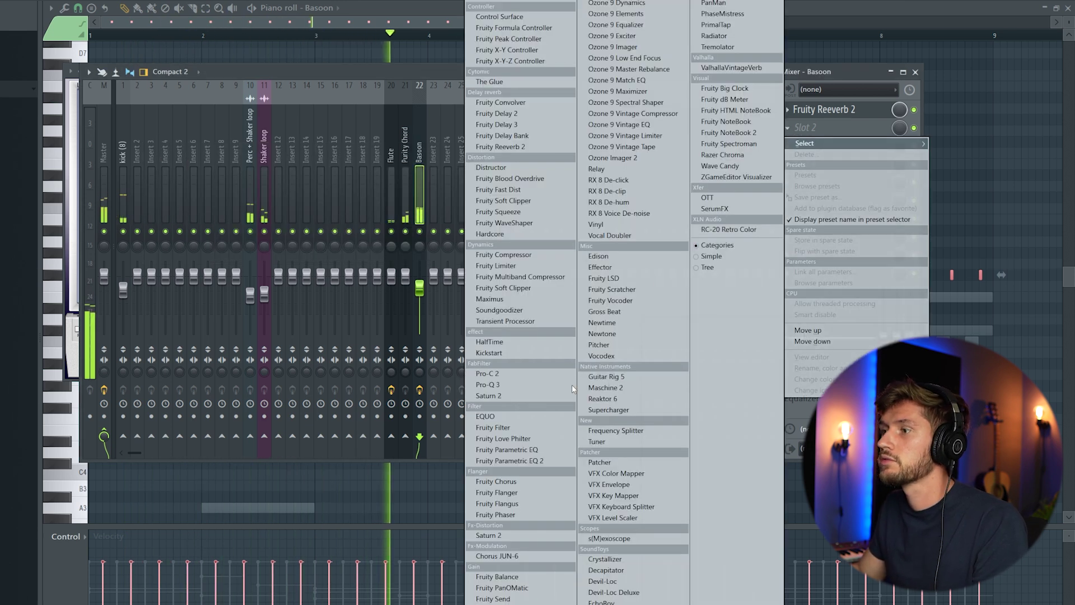
left_click(509, 460)
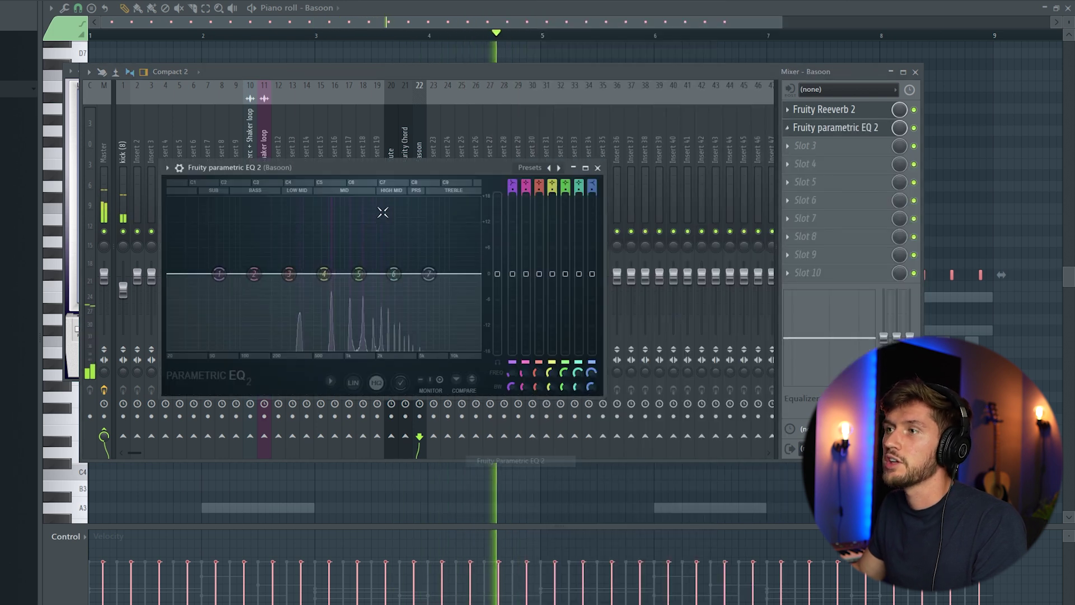
left_click_drag(429, 273, 386, 322)
key("F9")
Insert a Fruity DX10 channel after the kick and load the Amapiano Bass Preset
key("F6")
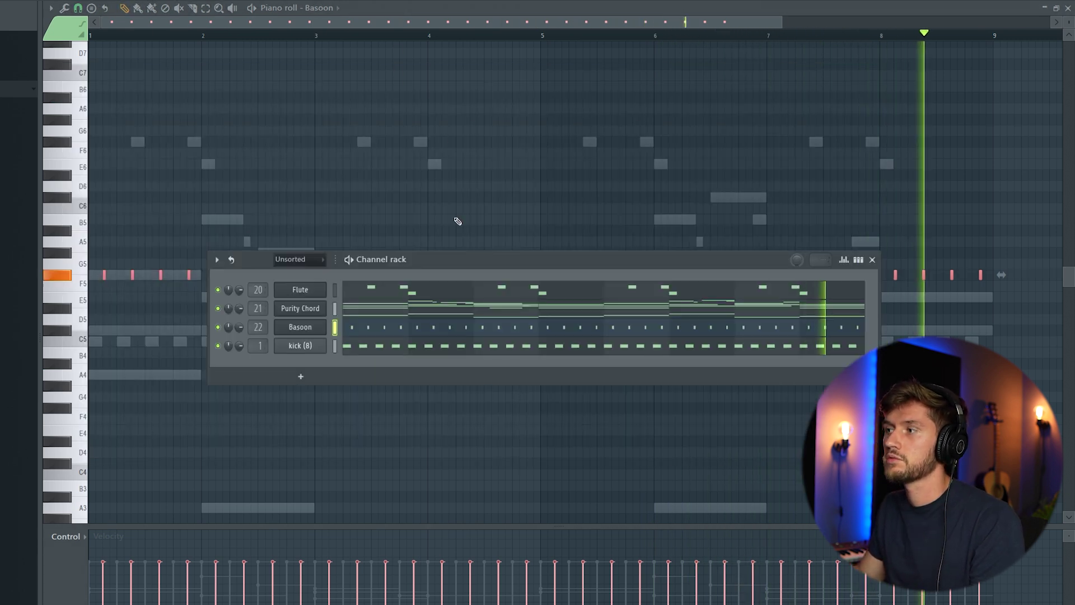
key("space")
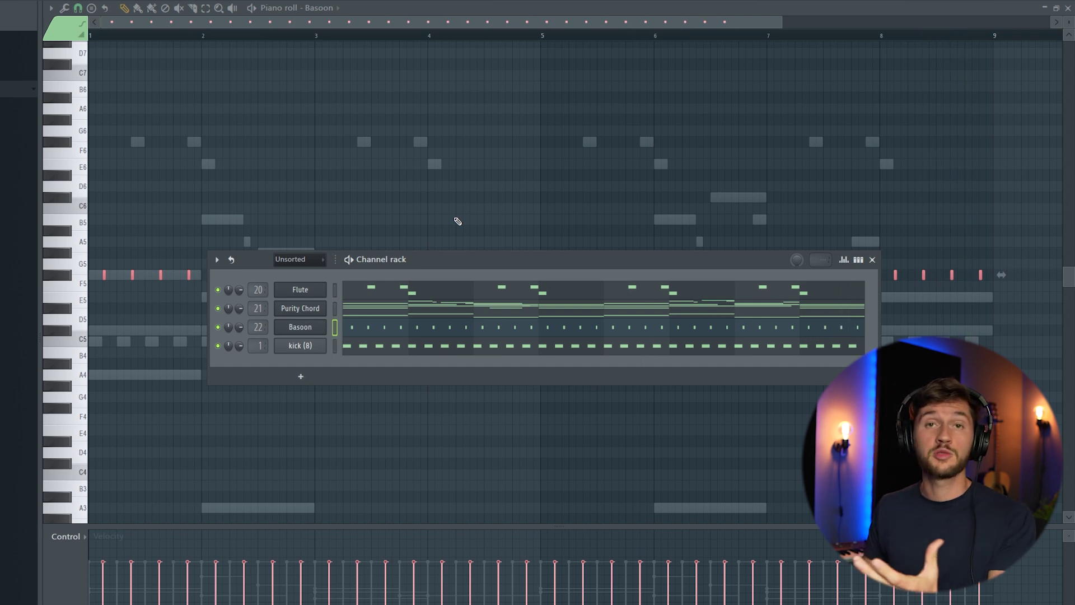
right_click(298, 351)
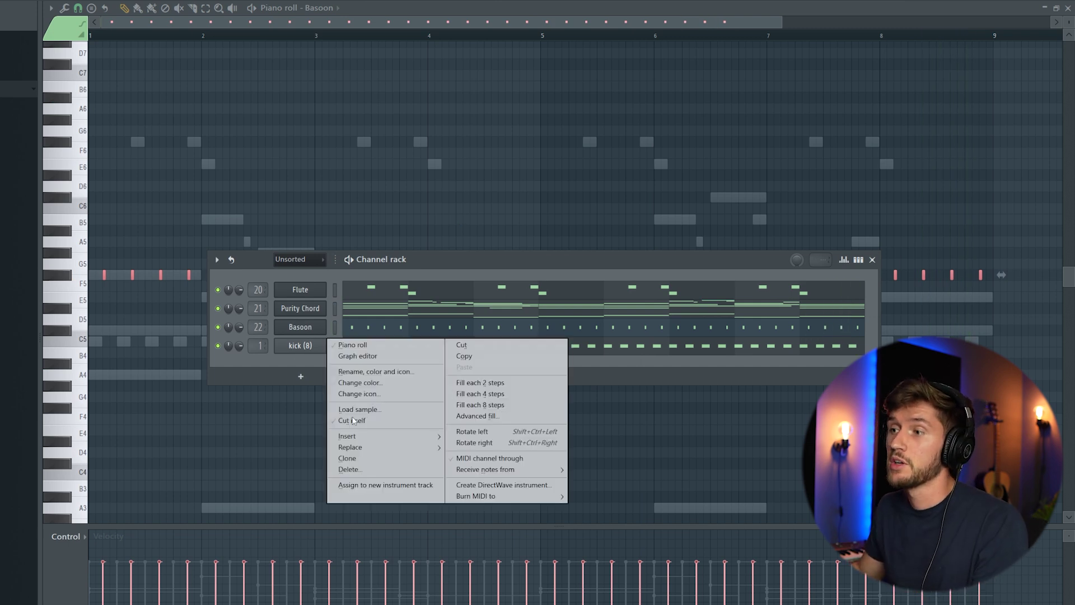
mouse_move(362, 437)
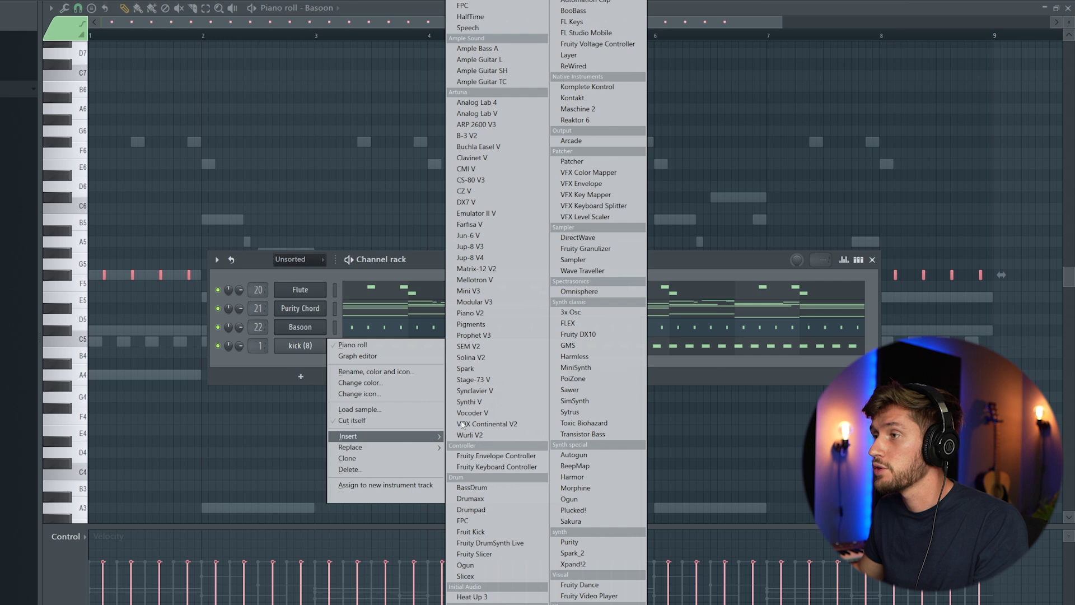
left_click(580, 334)
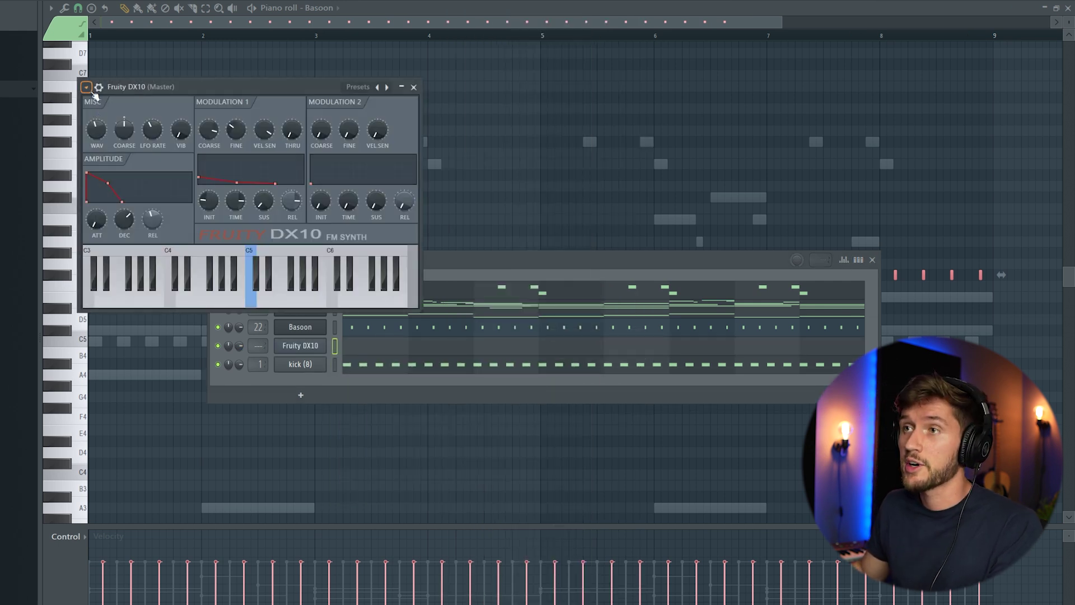
left_click(86, 88)
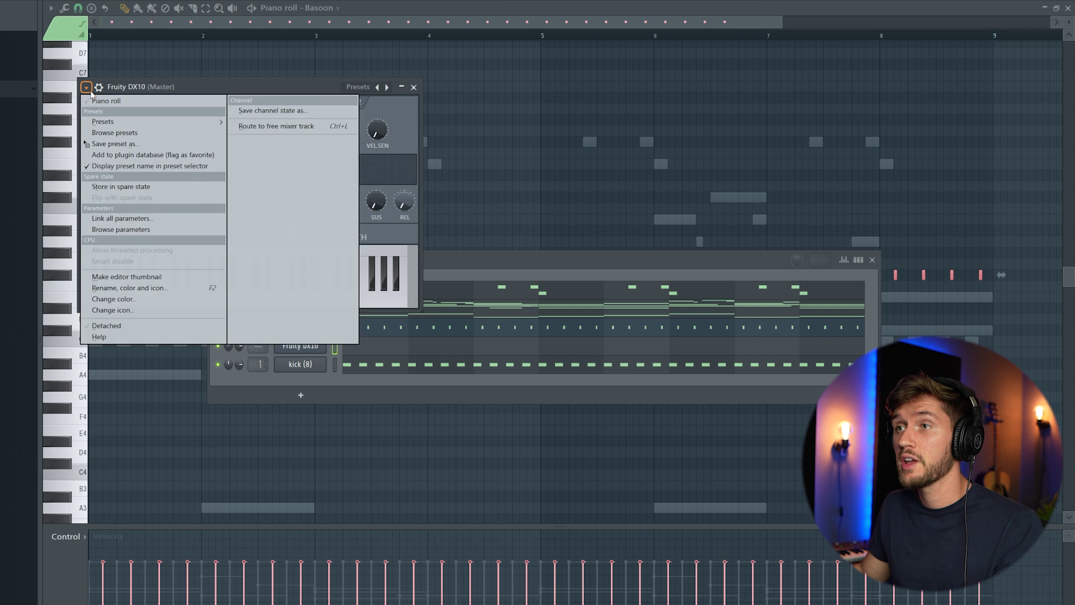
mouse_move(127, 123)
left_click(263, 45)
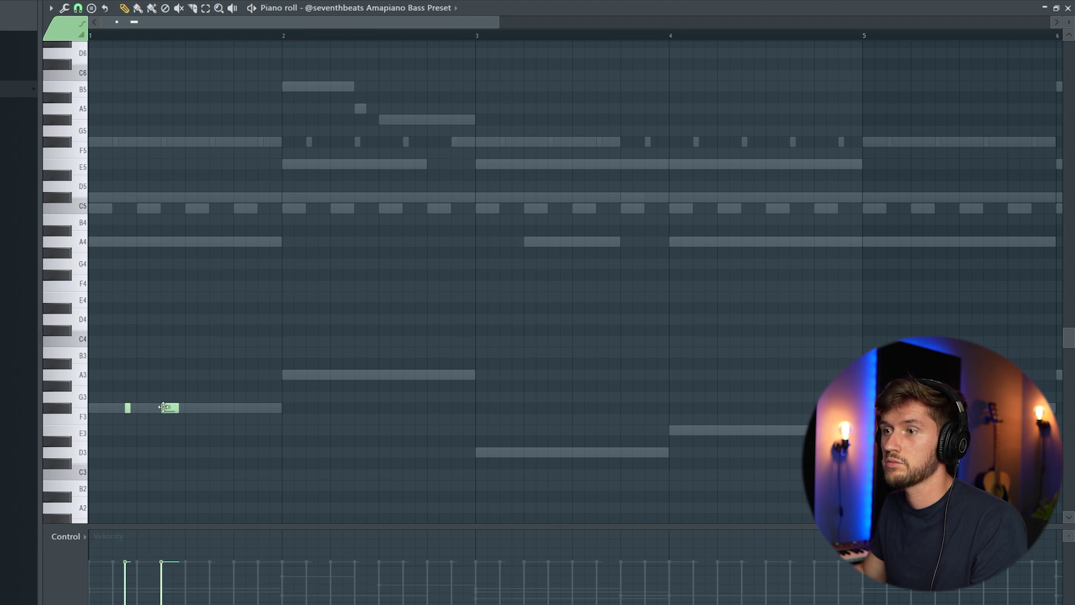
Copy the F#3 note pair up to A3 in bar 2 and move the F4 pair down to E4
key("space")
key("space")
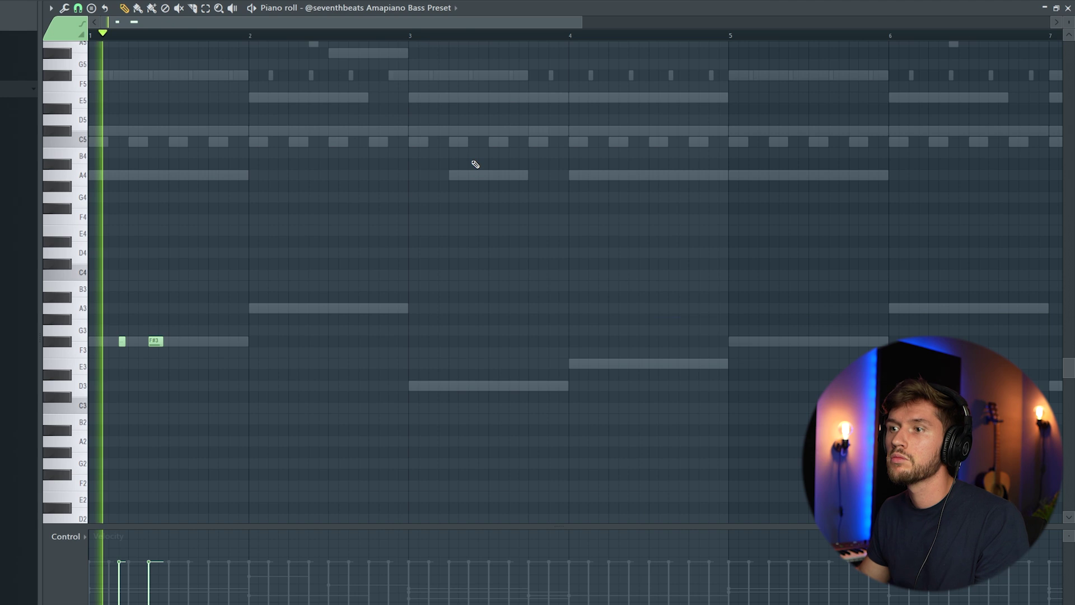
key("space")
left_click_drag(79, 321, 79, 395)
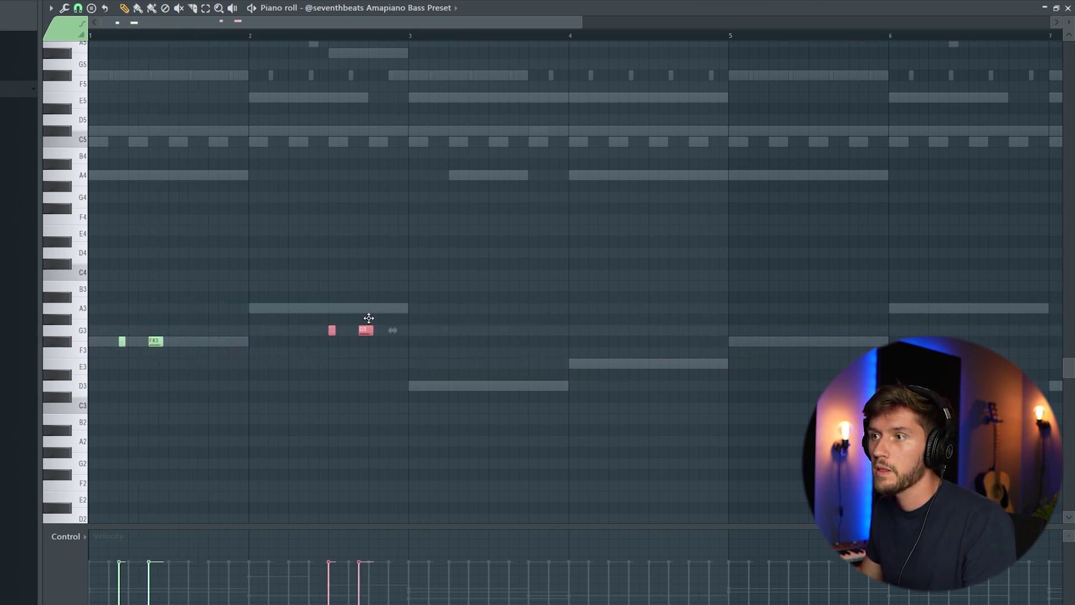
key("space")
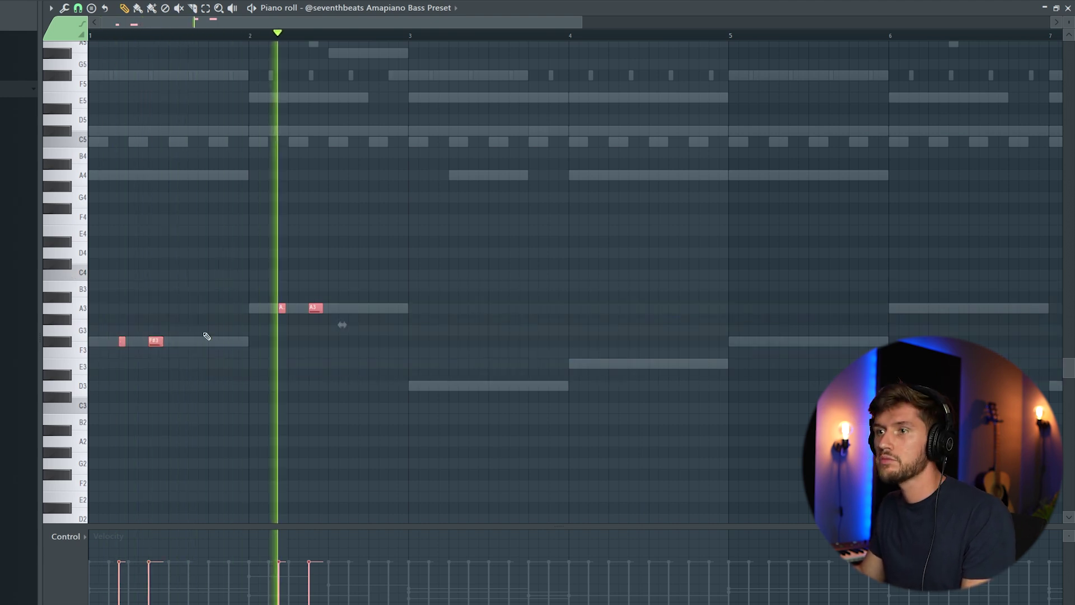
left_click_drag(152, 338, 474, 245)
left_click(545, 297)
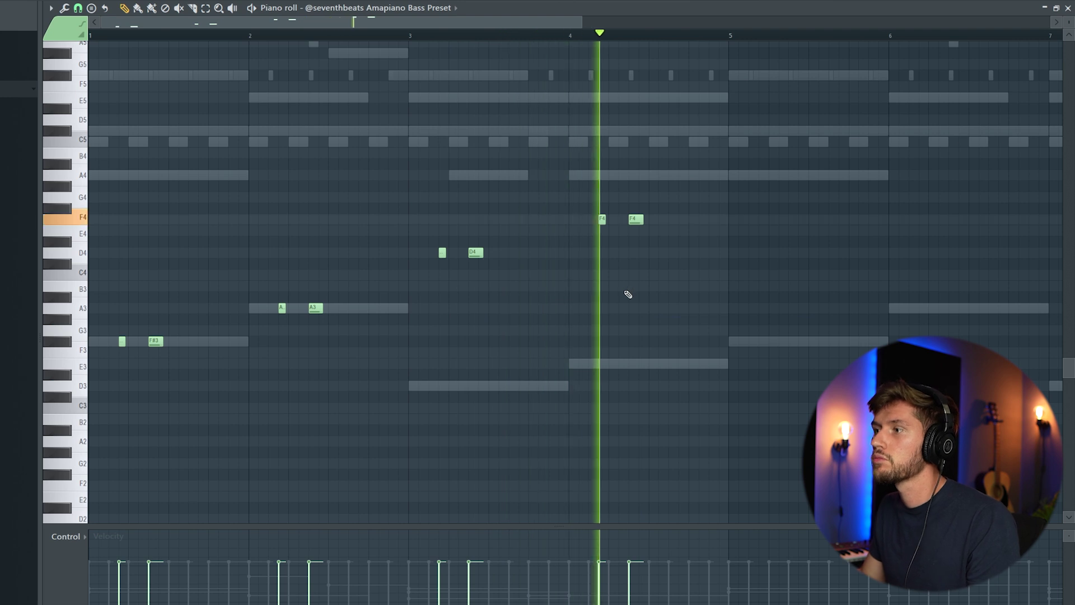
key("space")
left_click_drag(602, 233, 638, 219)
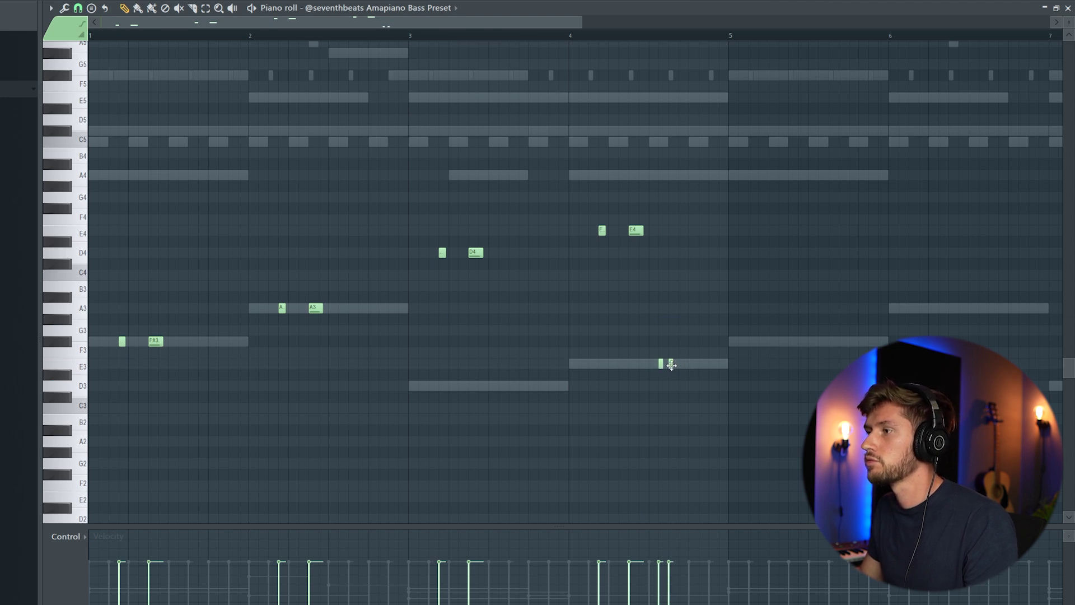
Add three short E3 notes in bar 4 and lower the first one's velocity
left_click(671, 365)
key("space")
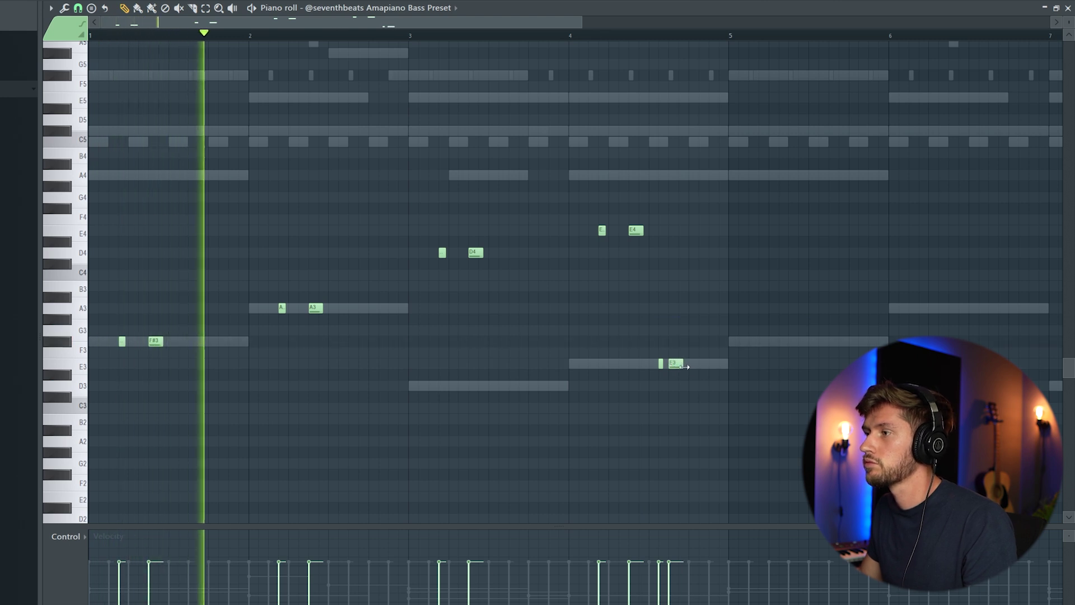
left_click(694, 364)
left_click(715, 364)
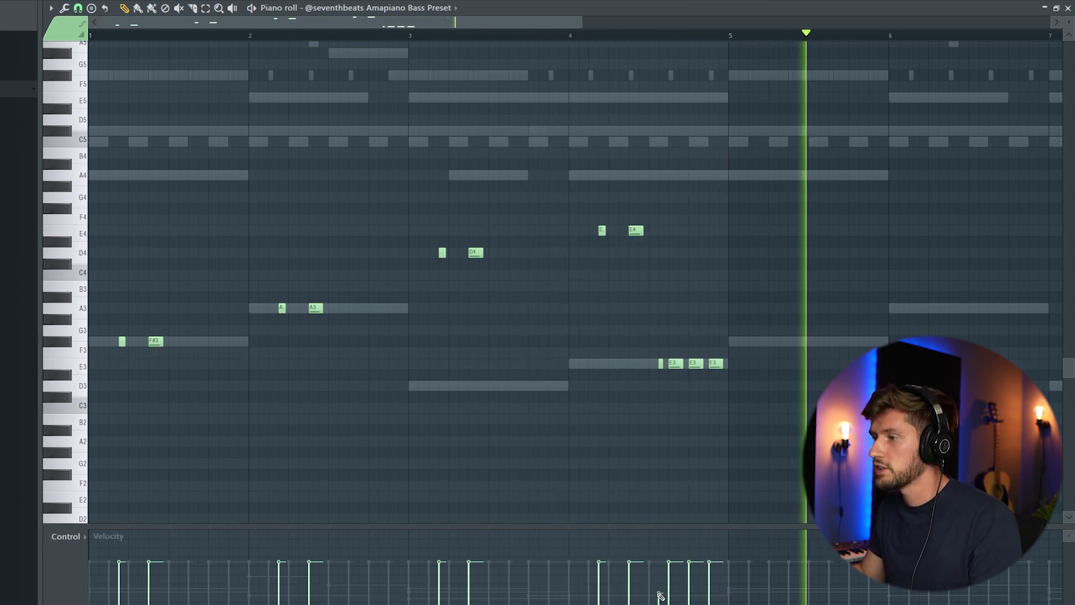
left_click(660, 583)
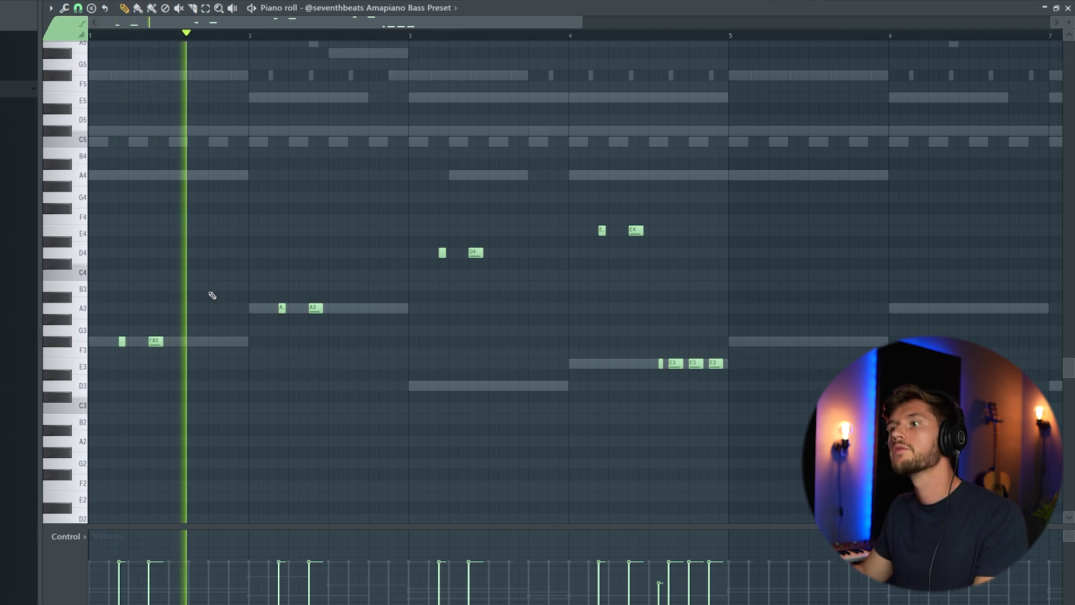
Duplicate the whole log drum figure so it repeats from bar 5, and play it back
key("ctrl+a")
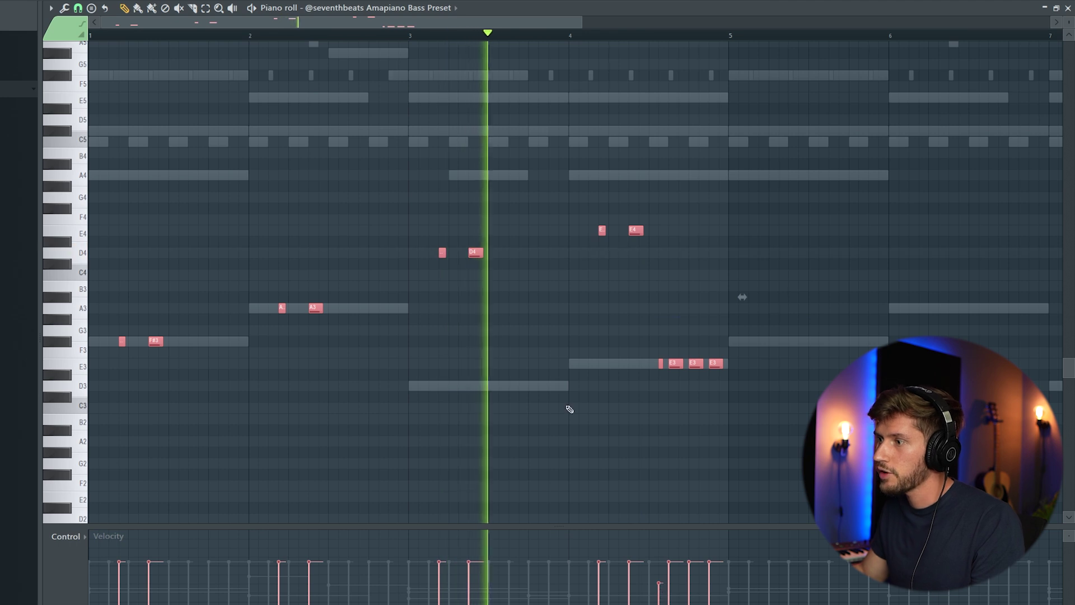
key("space")
key("ctrl+d")
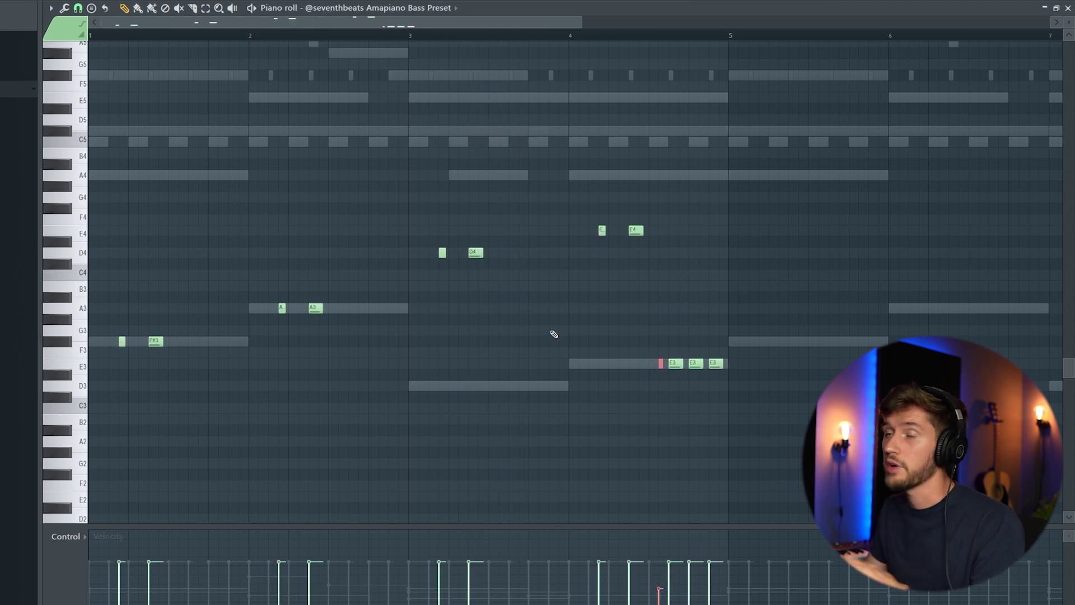
key("space")
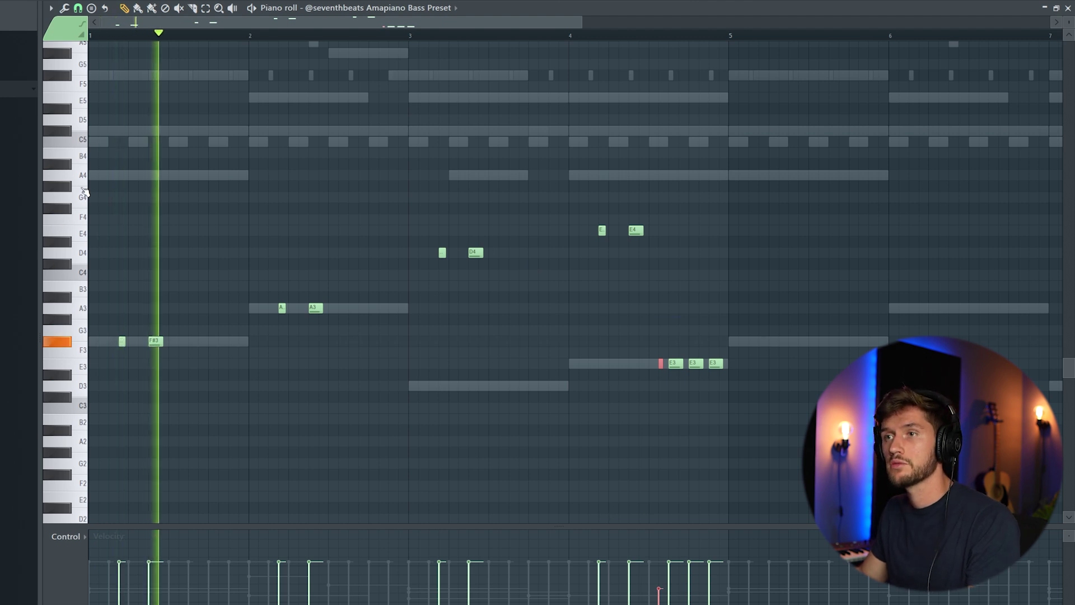
key("ctrl+a")
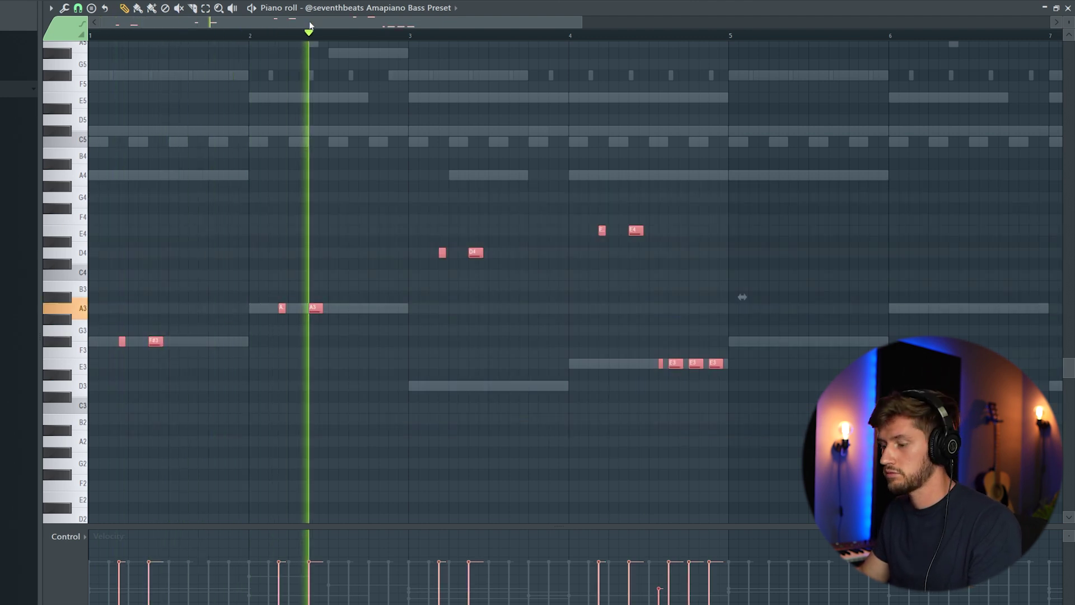
left_click_drag(309, 23, 640, 72)
key("ctrl+d")
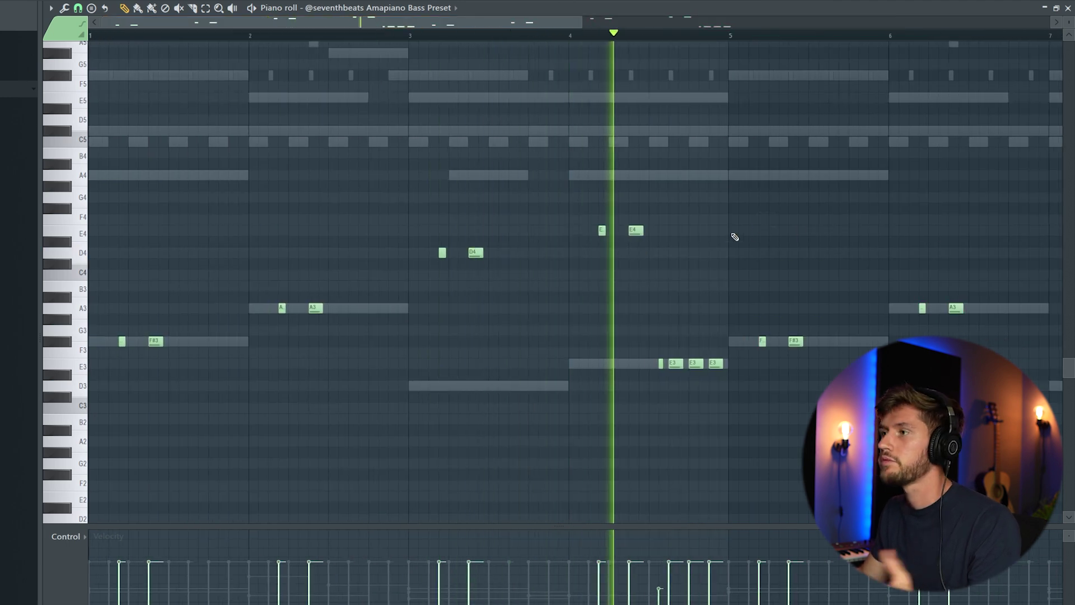
key("F6")
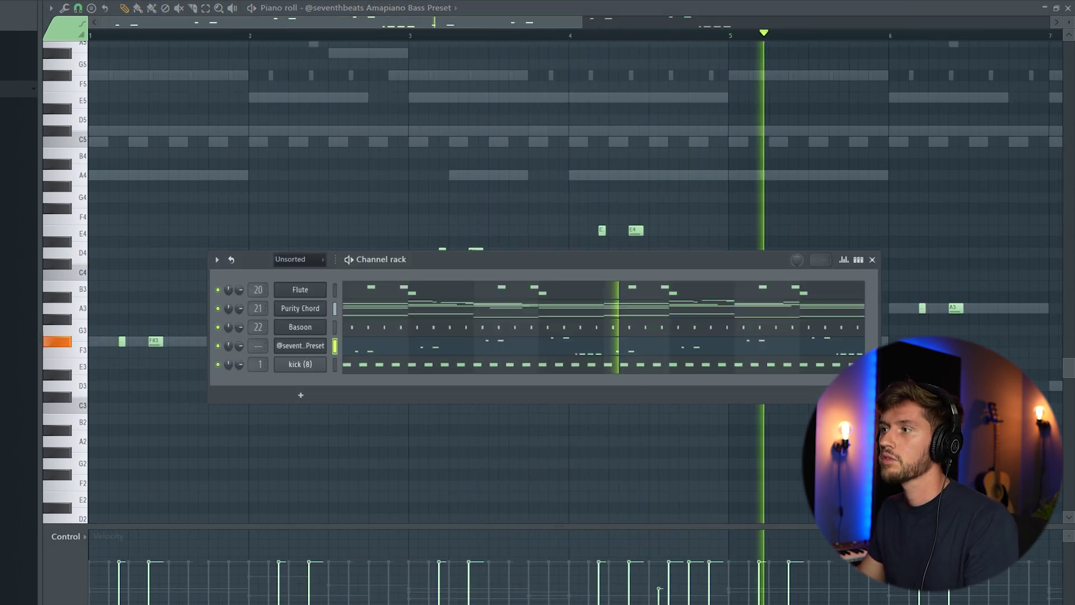
Enable the DX10's volume envelope and set its attack (ATT) to zero
left_click(300, 346)
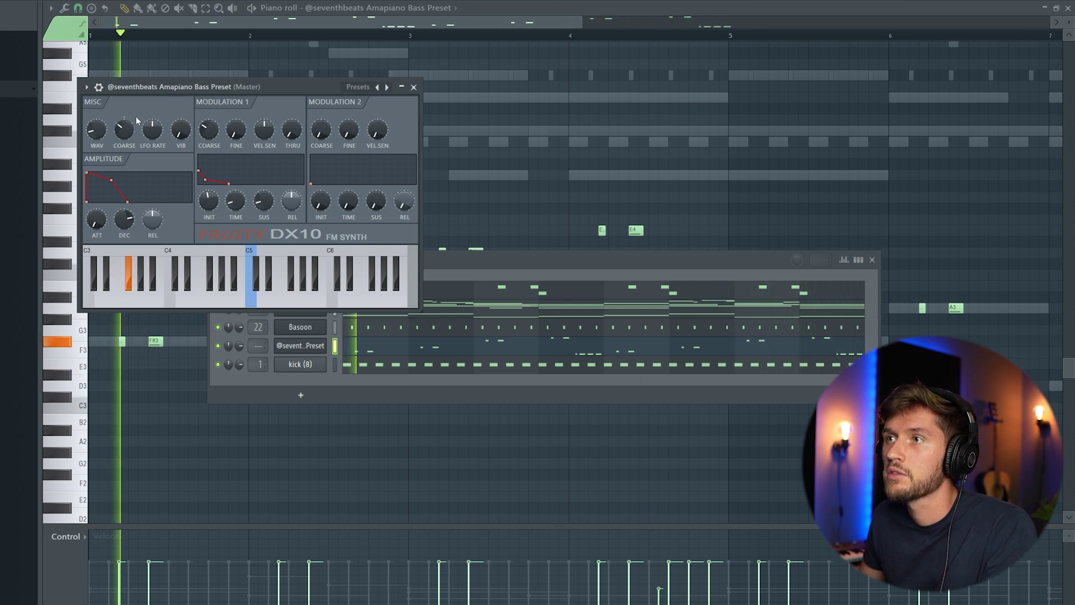
left_click(99, 86)
left_click(123, 109)
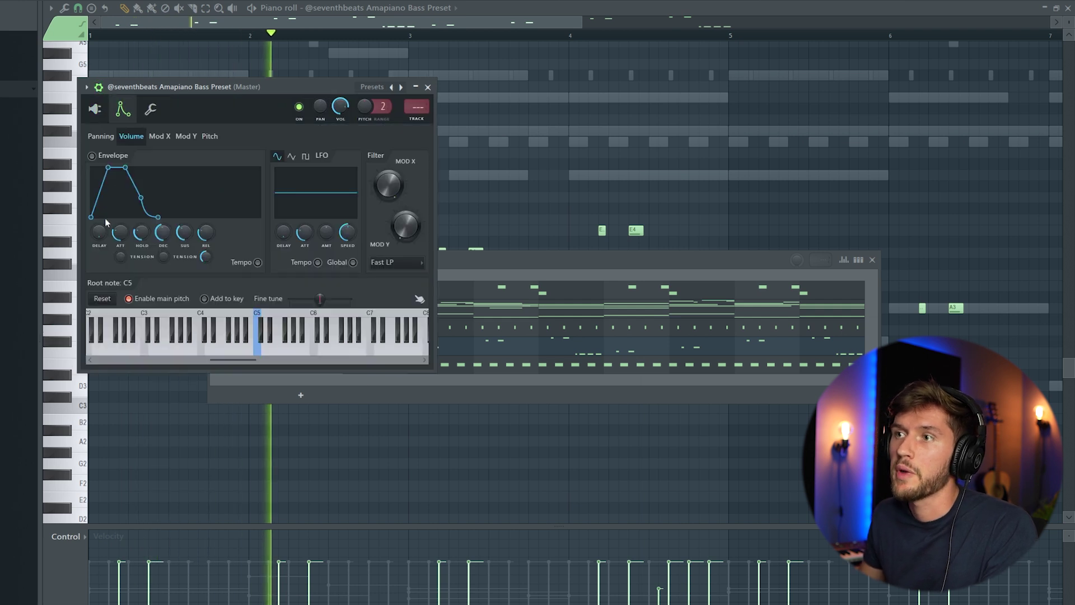
left_click_drag(120, 232, 205, 224)
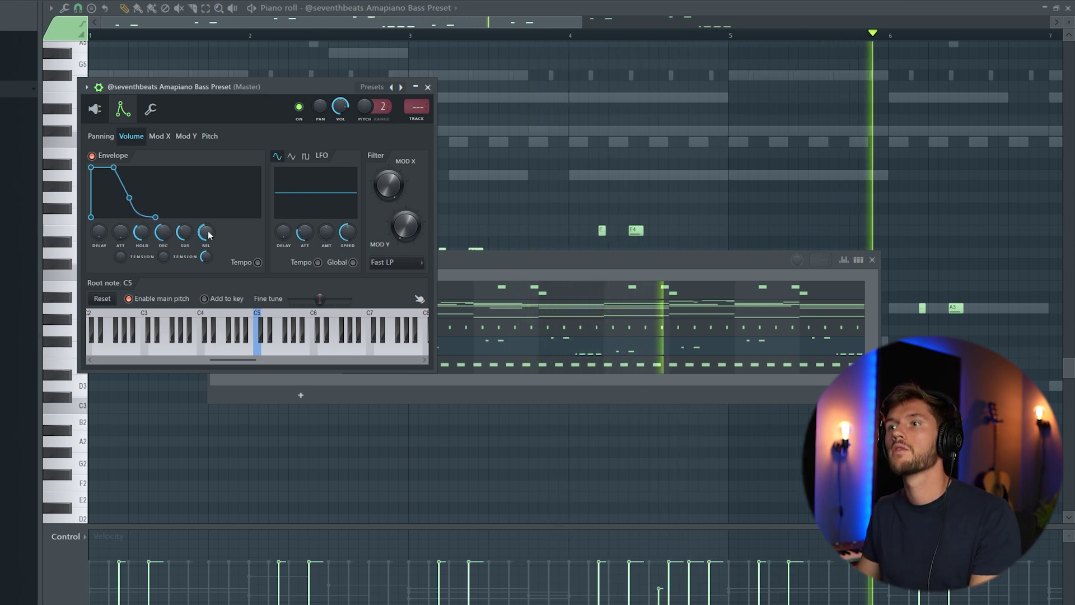
left_click(94, 108)
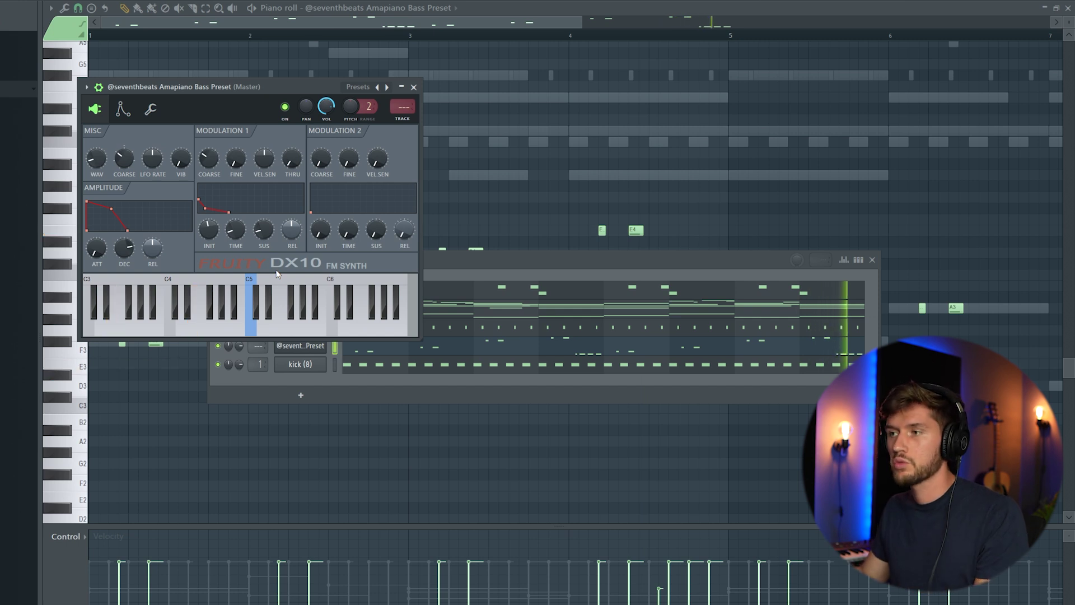
left_click(538, 261)
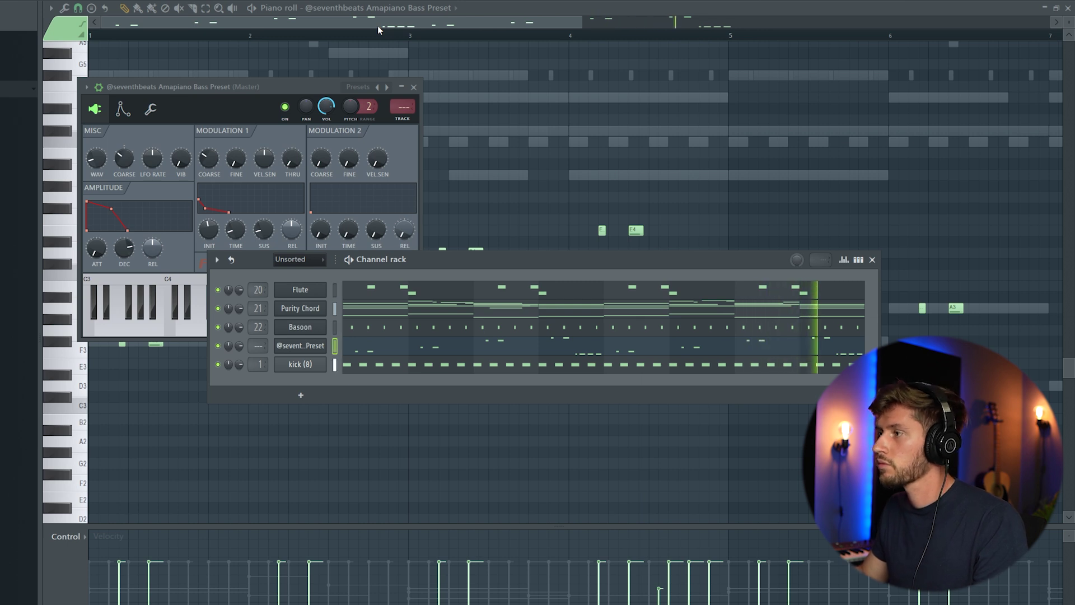
Restart playback of the beat and bring up the Playlist with the shaker loops and Pattern 1
key("space")
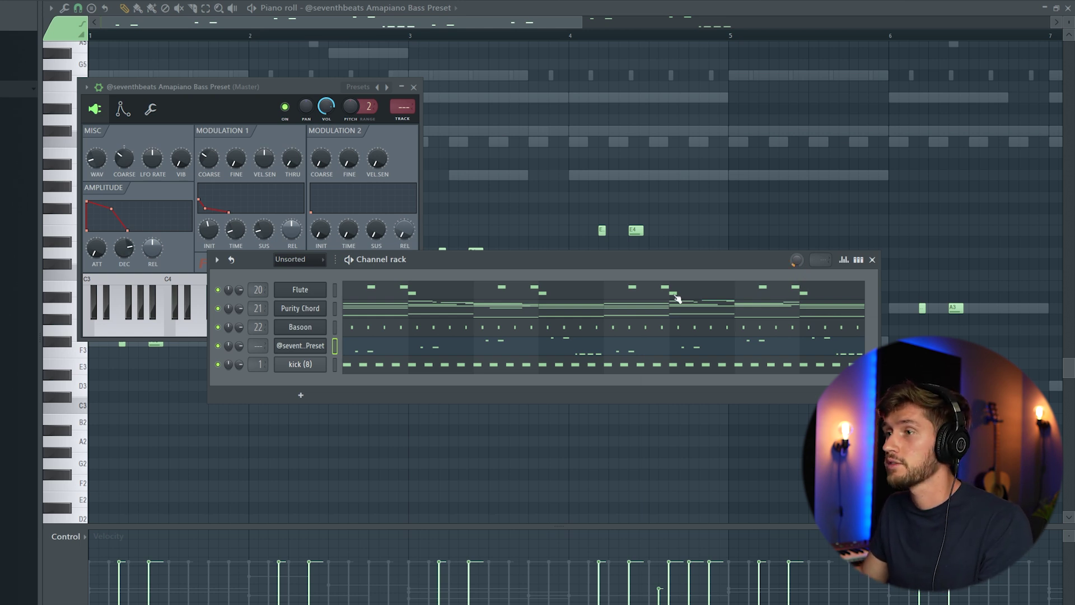
key("space")
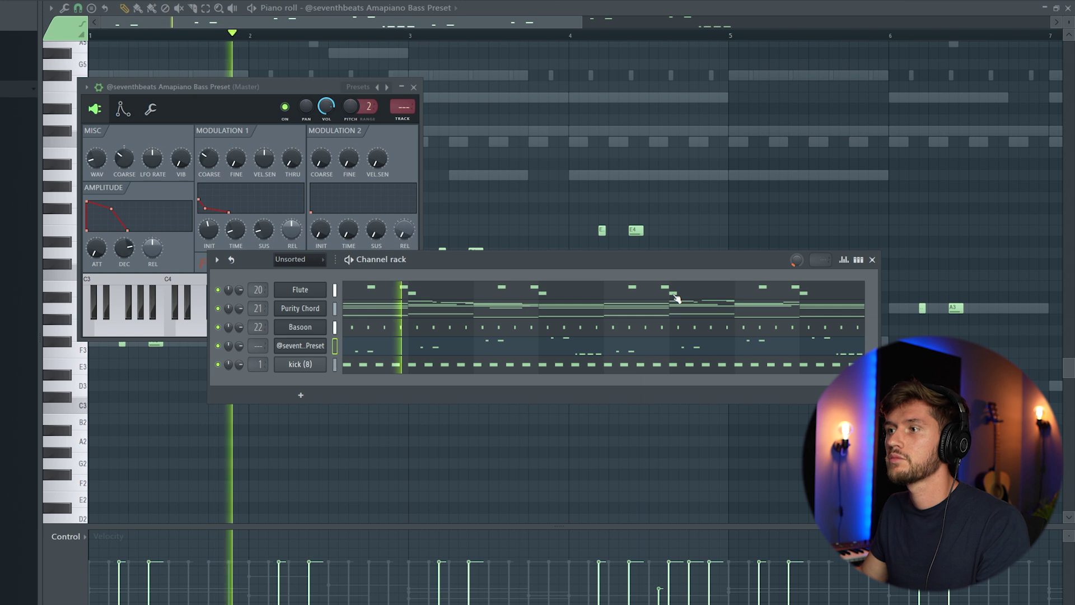
key("F5")
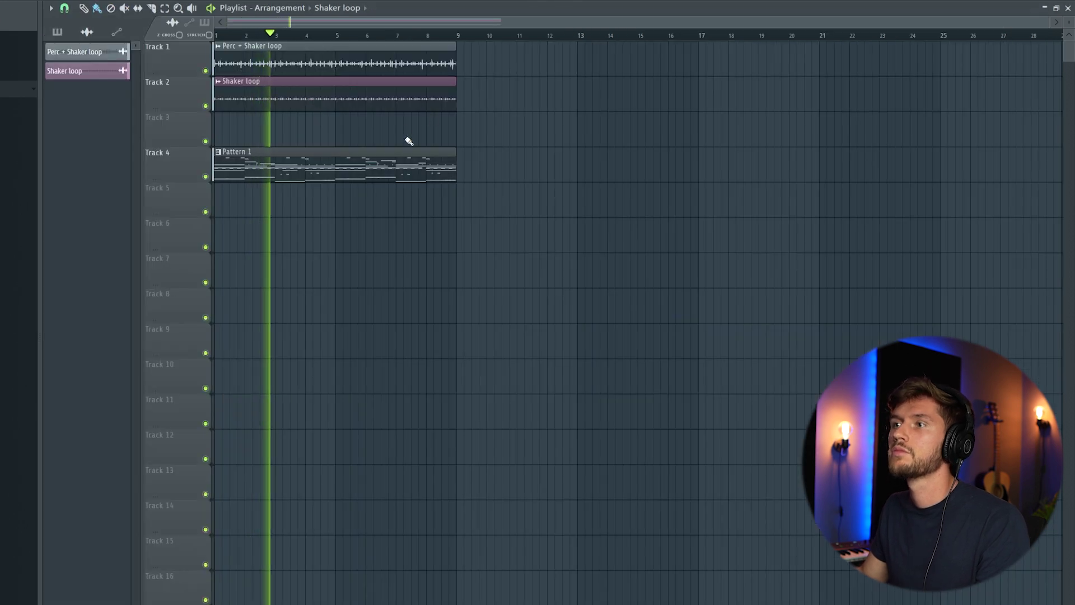